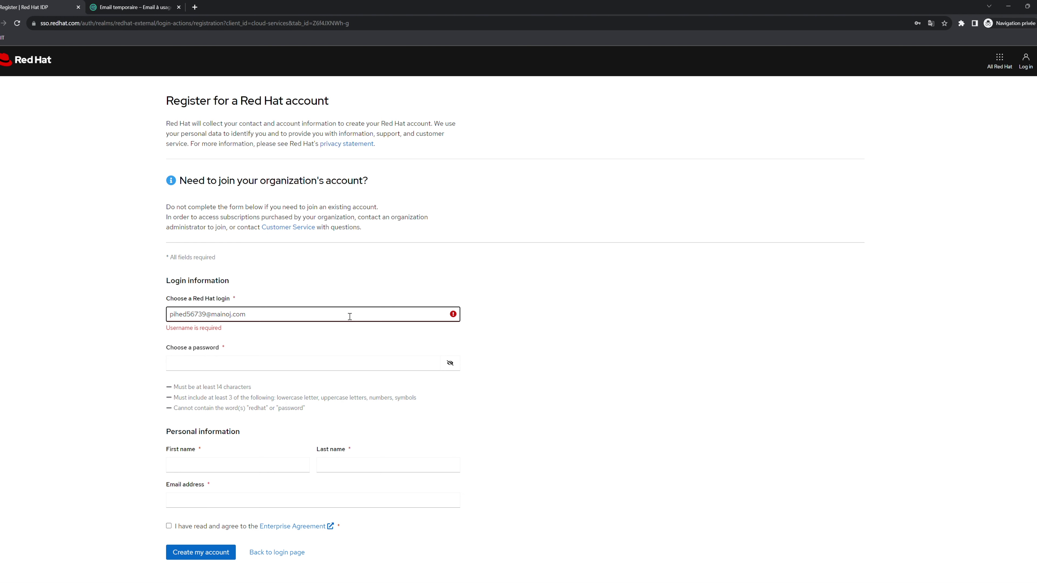
Step: Enter the account password and details, accept the Enterprise Agreement, and create the Red Hat account
{"action": "key", "text": "ctrl+v"}
{"action": "scroll", "coordinate": [238, 473], "scroll_direction": "down", "scroll_amount": 2}
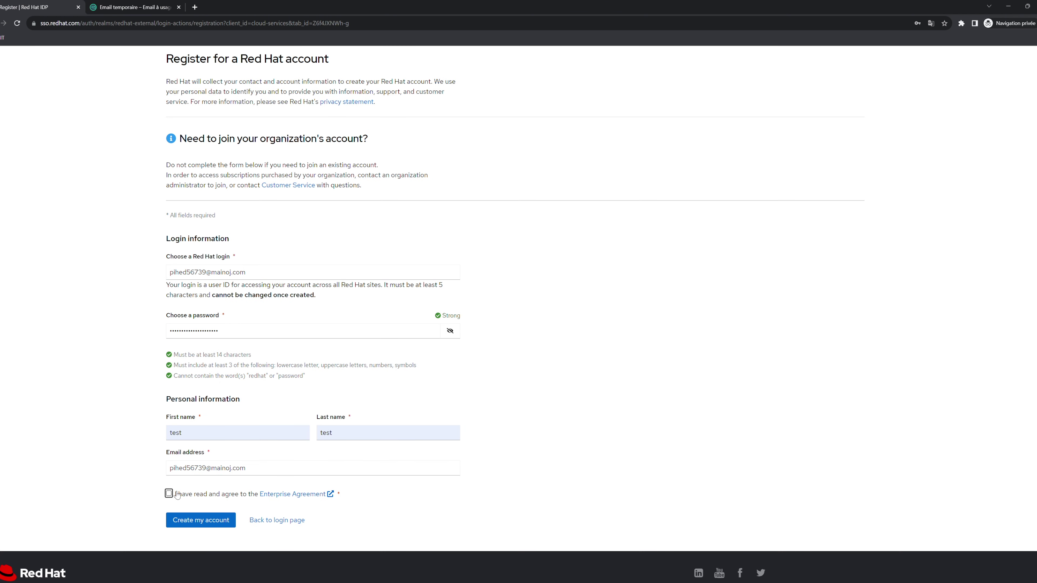
{"action": "left_click", "coordinate": [170, 495]}
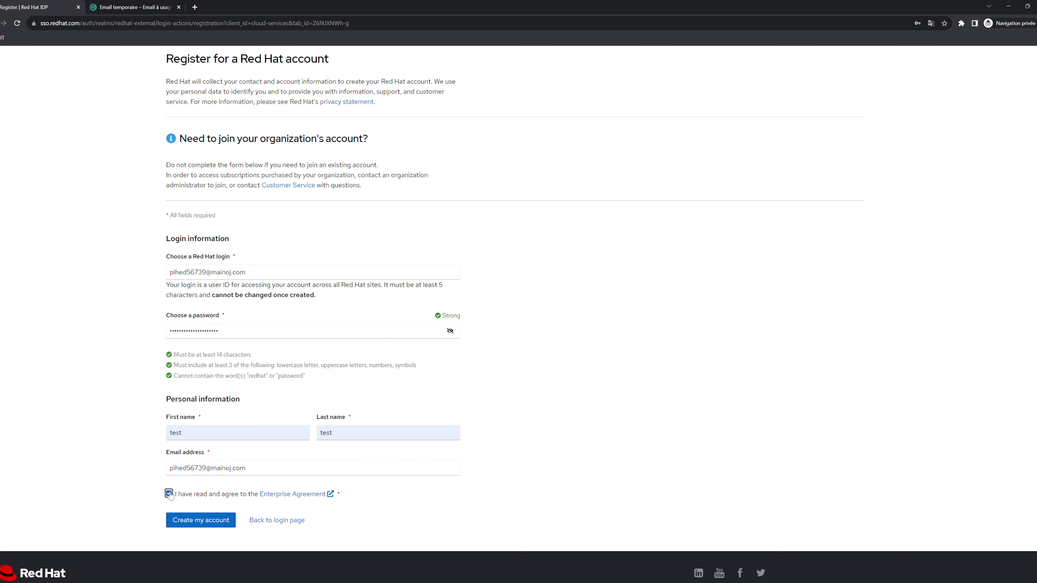
{"action": "left_click", "coordinate": [200, 520]}
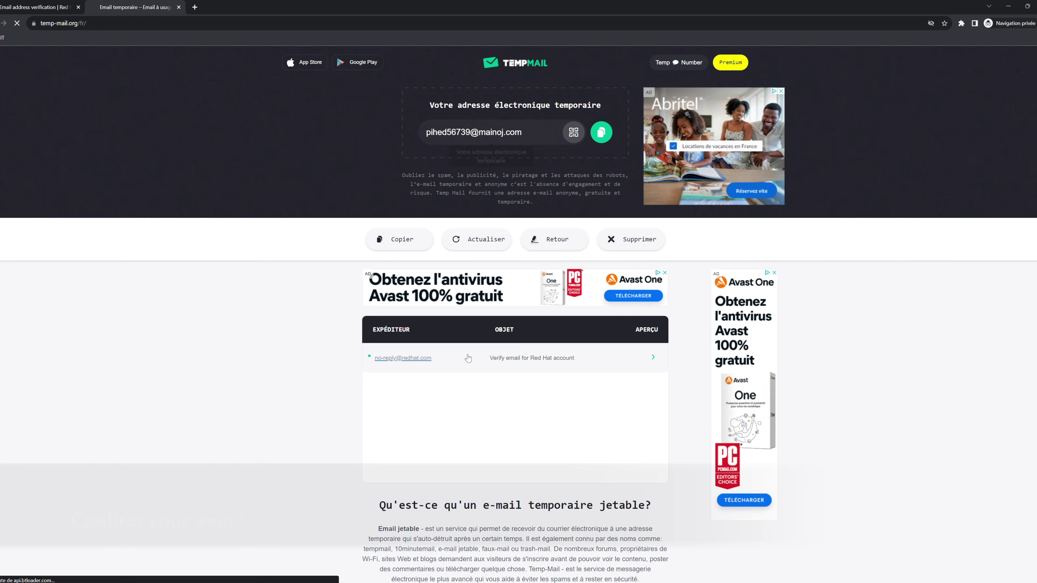
Step: Verify the email address using the link in the Red Hat verification email
{"action": "left_click", "coordinate": [468, 357]}
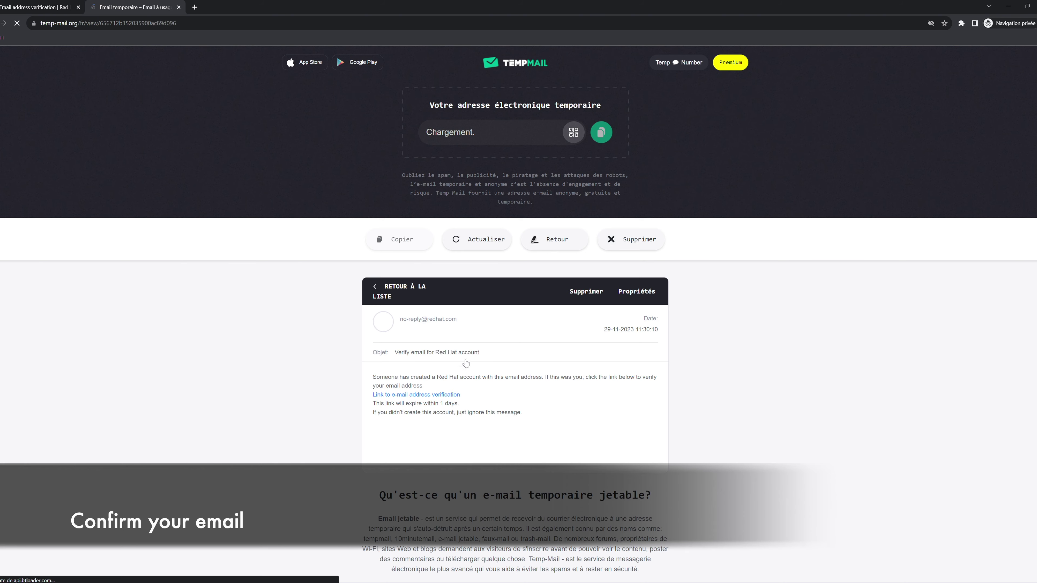
{"action": "left_click", "coordinate": [416, 395]}
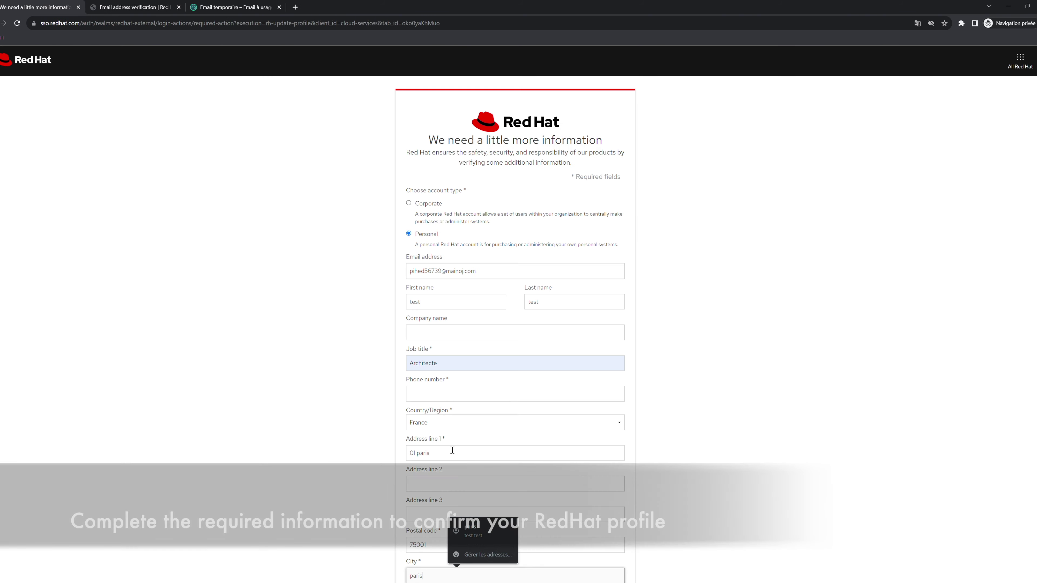
{"action": "scroll", "coordinate": [471, 420], "scroll_direction": "down", "scroll_amount": 6}
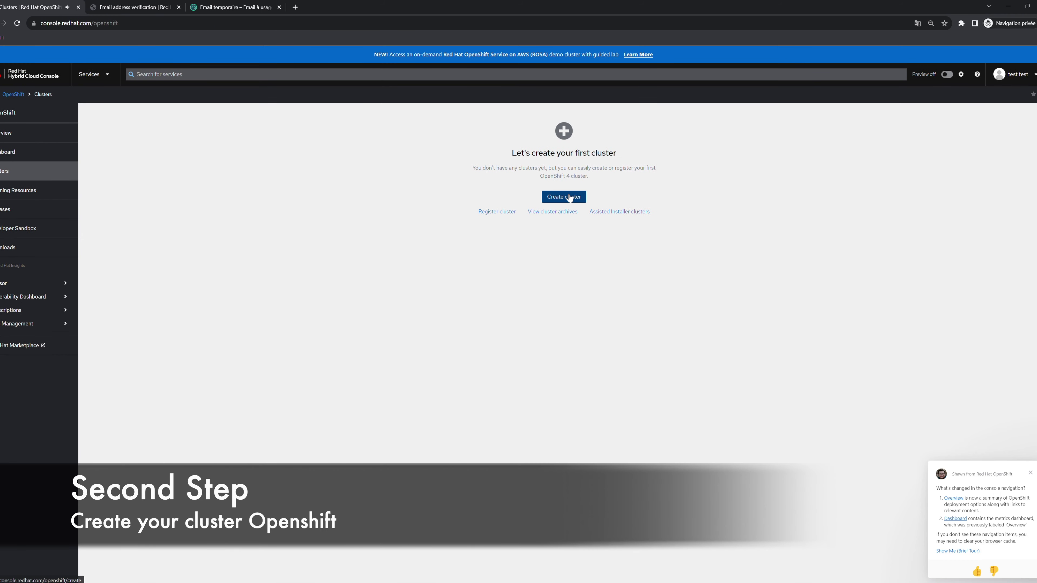
Step: Create the single-node OpenShift cluster 'openshift' and begin adding a host at Host discovery
{"action": "left_click", "coordinate": [569, 197]}
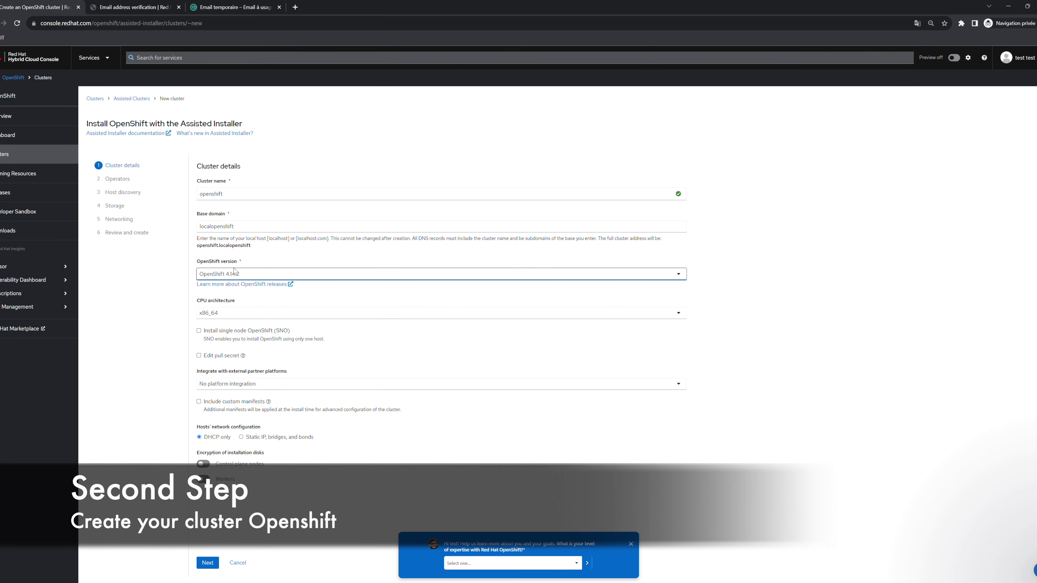
{"action": "left_click", "coordinate": [199, 330]}
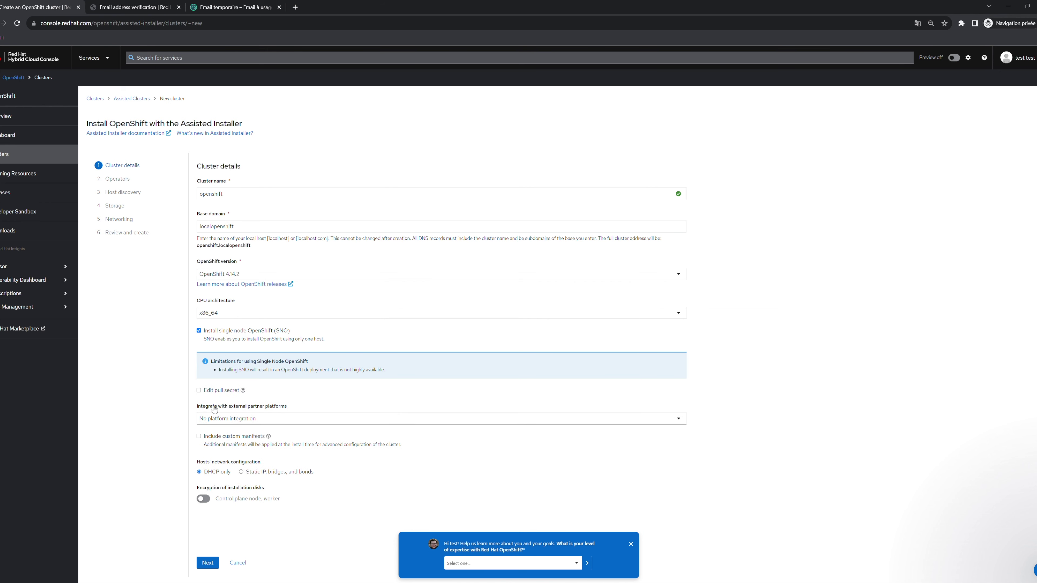
{"action": "left_click", "coordinate": [208, 561]}
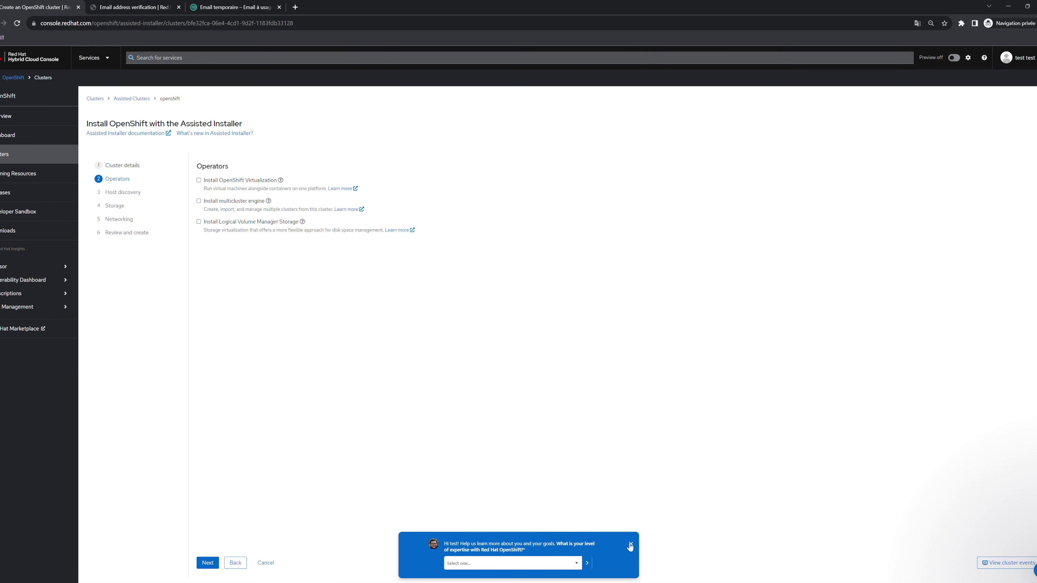
{"action": "left_click", "coordinate": [631, 545]}
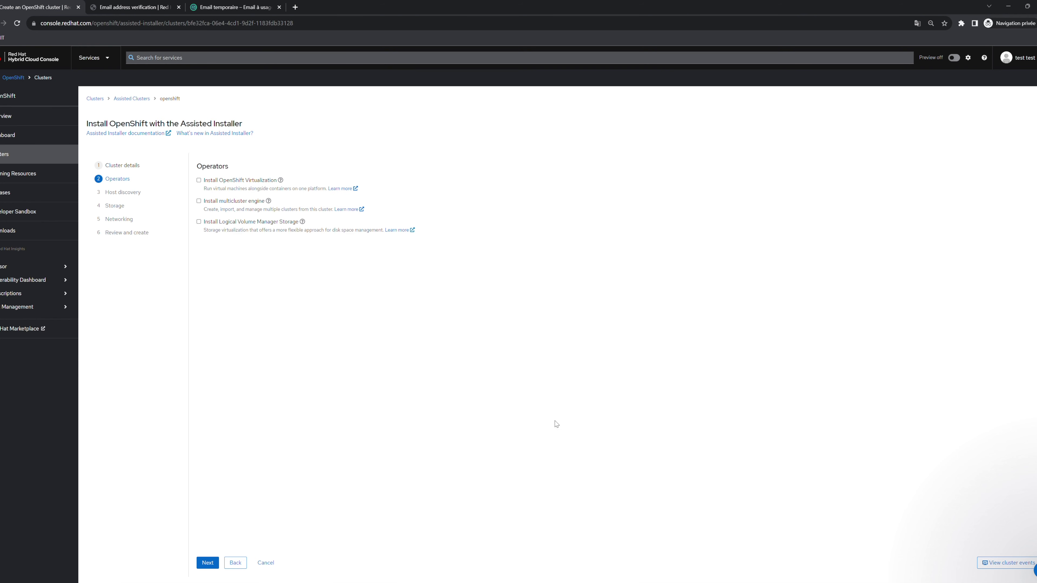
{"action": "left_click", "coordinate": [208, 562]}
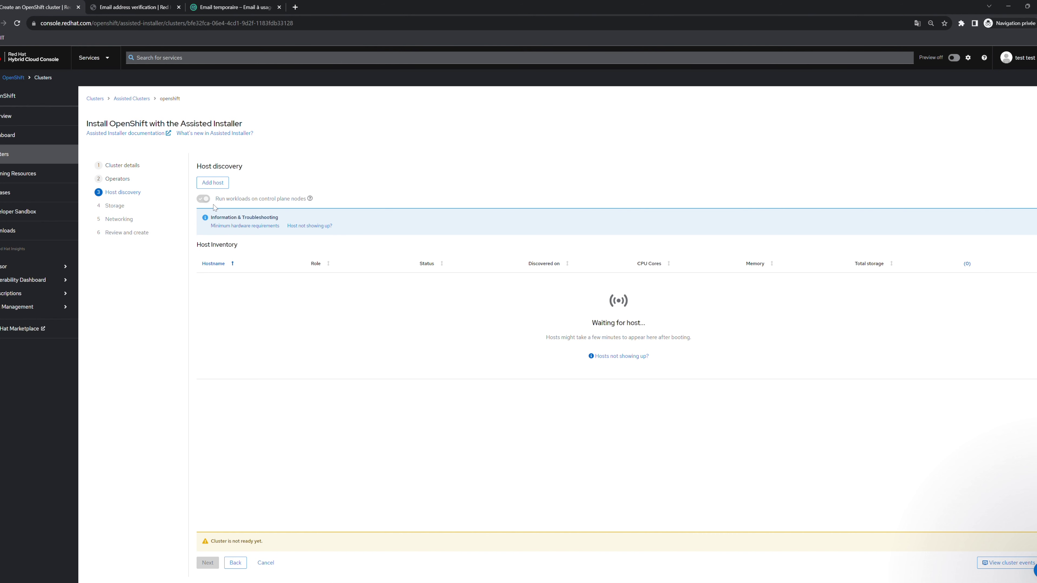
{"action": "left_click", "coordinate": [208, 185]}
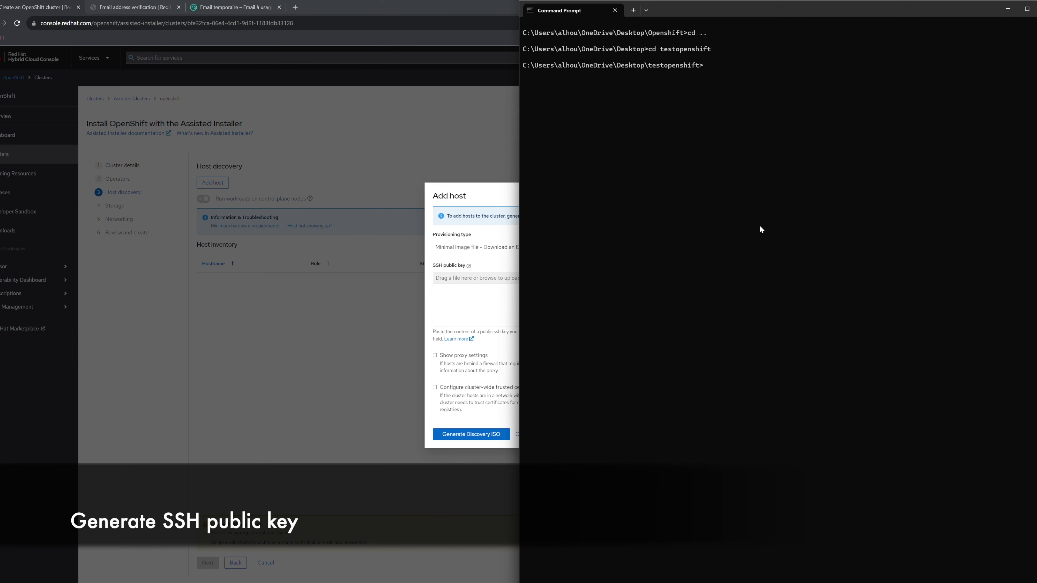
Step: Generate a passphrase-less RSA key pair named testopenshift with ssh-keygen
{"action": "type", "text": "ssh-keygen"}
{"action": "key", "text": "Return"}
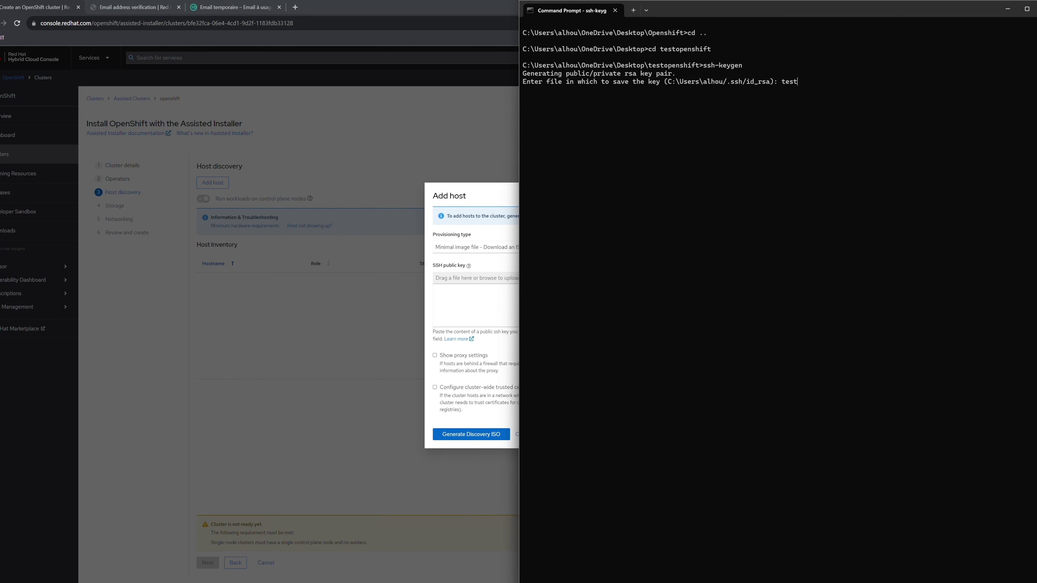
{"action": "type", "text": "testopenshift"}
{"action": "key", "text": "Return"}
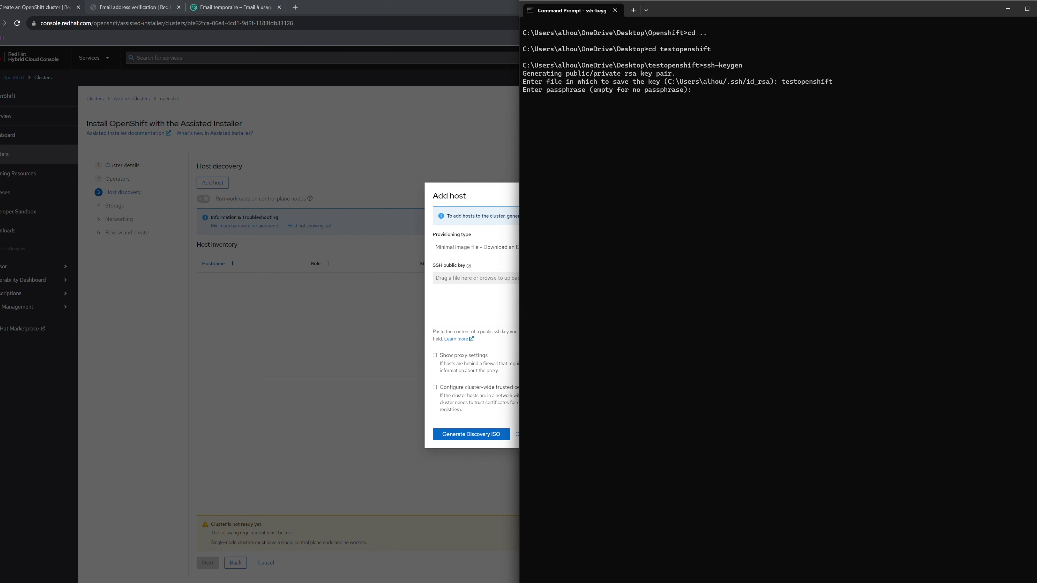
{"action": "key", "text": "Return"}
{"action": "key", "text": "Return"}
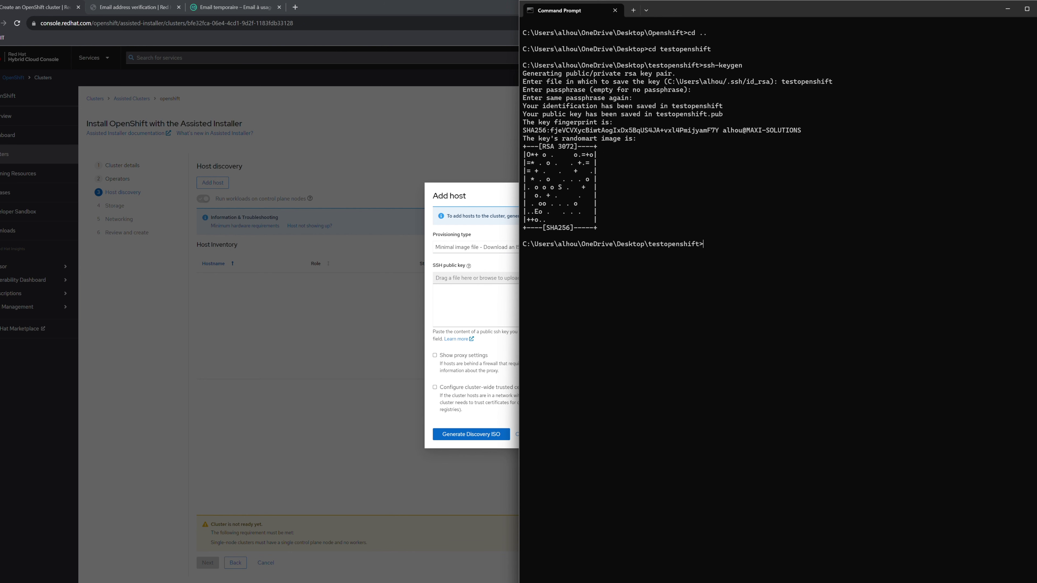
{"action": "left_click", "coordinate": [1007, 9]}
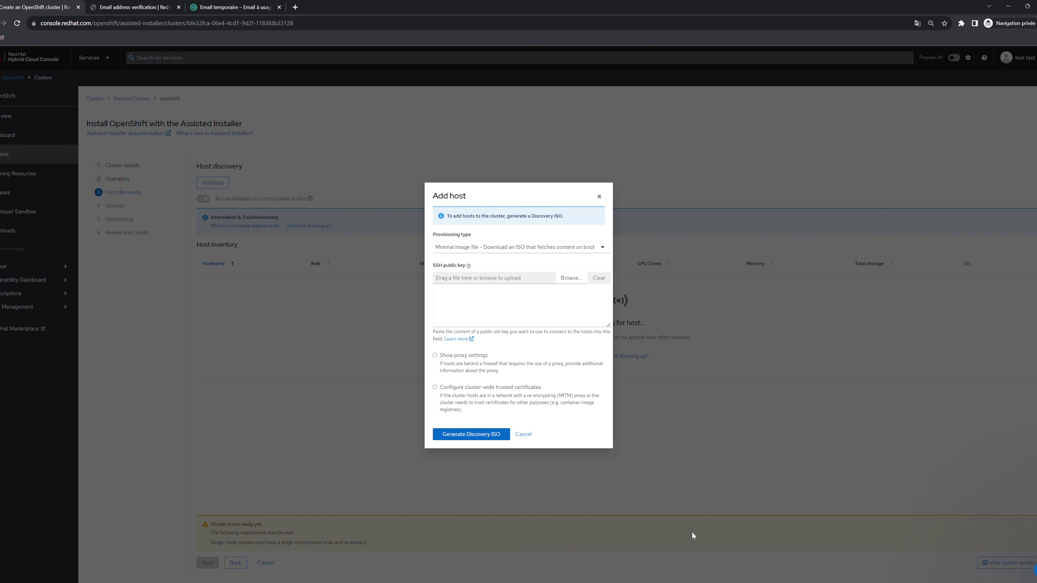
Step: Copy the full public key from testopenshift.pub in the testopenshift folder
{"action": "left_click", "coordinate": [612, 582]}
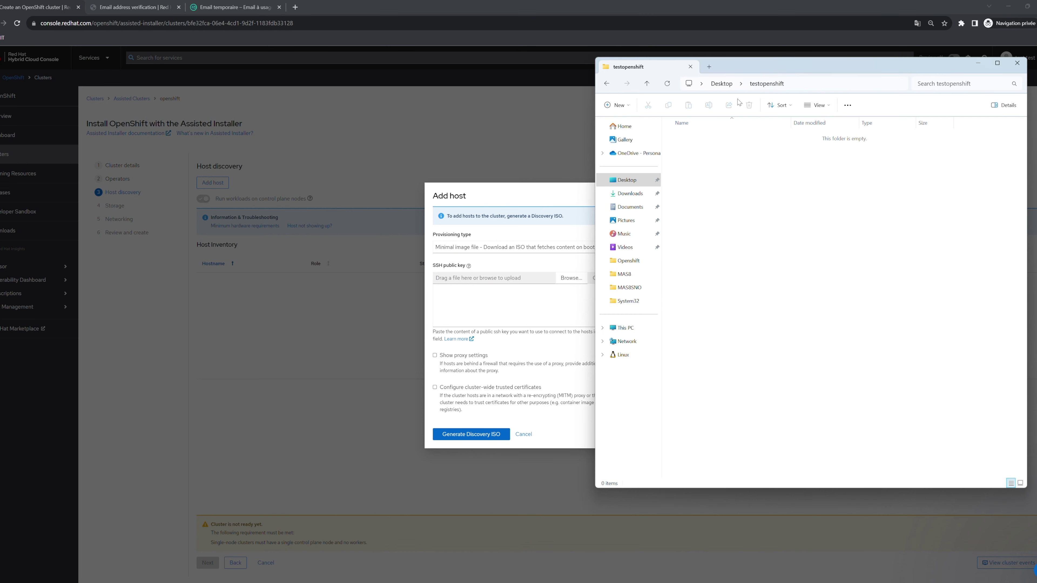
{"action": "left_click", "coordinate": [667, 83]}
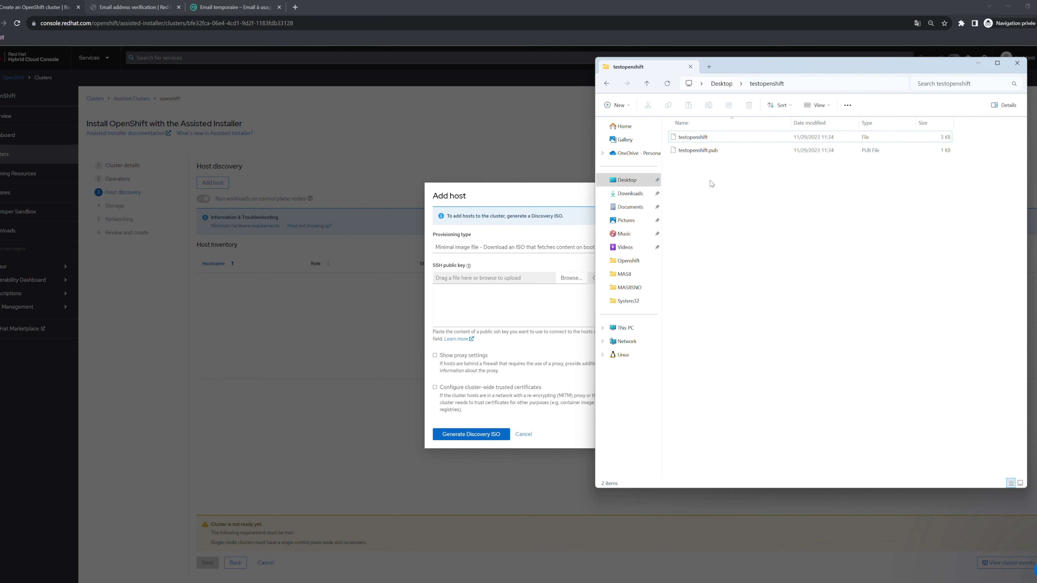
{"action": "double_click", "coordinate": [699, 151]}
{"action": "key", "text": "ctrl+a"}
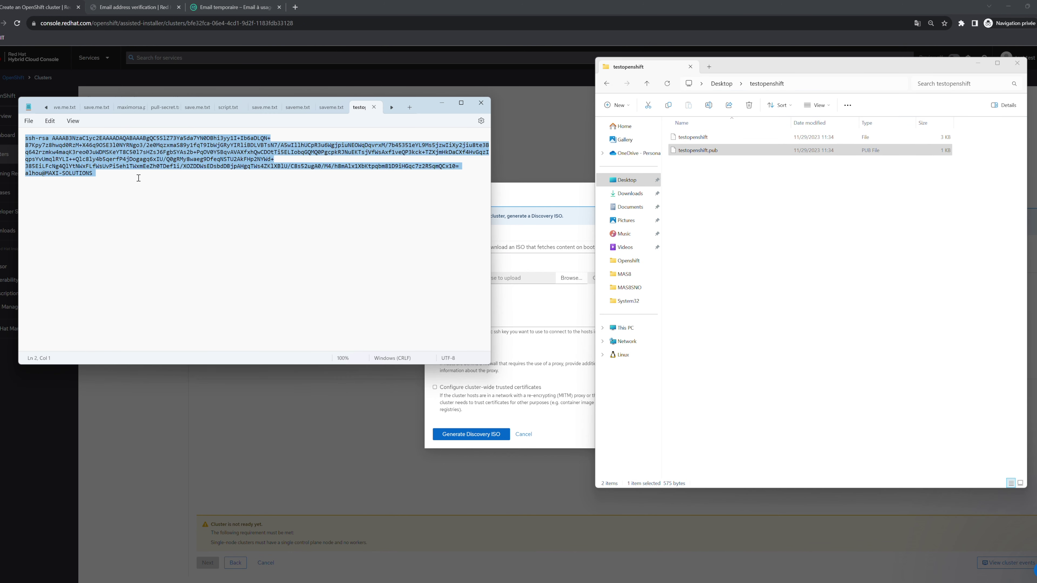
{"action": "key", "text": "ctrl+c"}
{"action": "left_click", "coordinate": [536, 309]}
Step: Paste the SSH public key, then generate and download the Discovery ISO
{"action": "key", "text": "ctrl+v"}
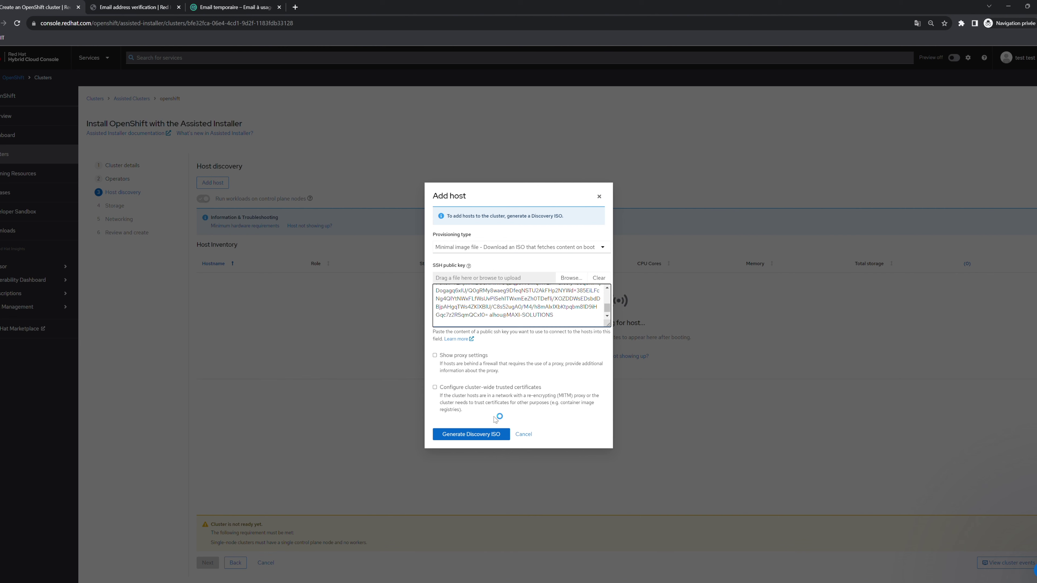
{"action": "left_click", "coordinate": [479, 436]}
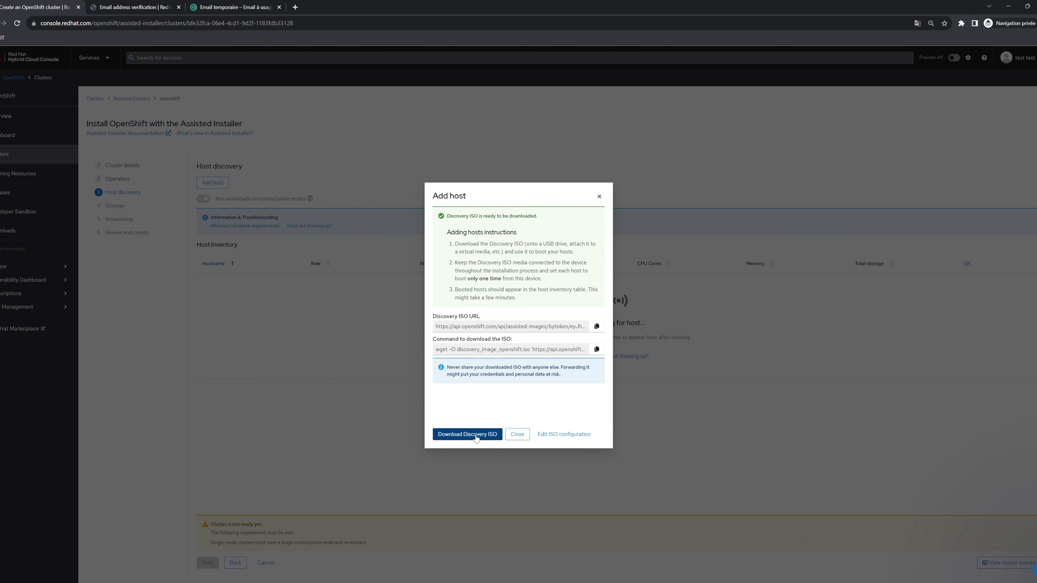
{"action": "left_click", "coordinate": [475, 435]}
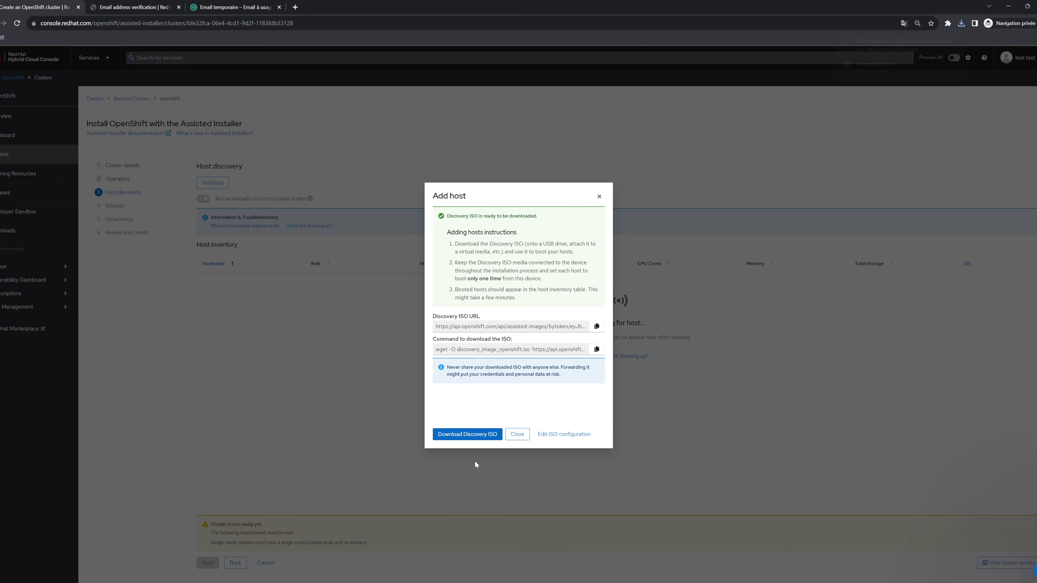
{"action": "left_click", "coordinate": [516, 434]}
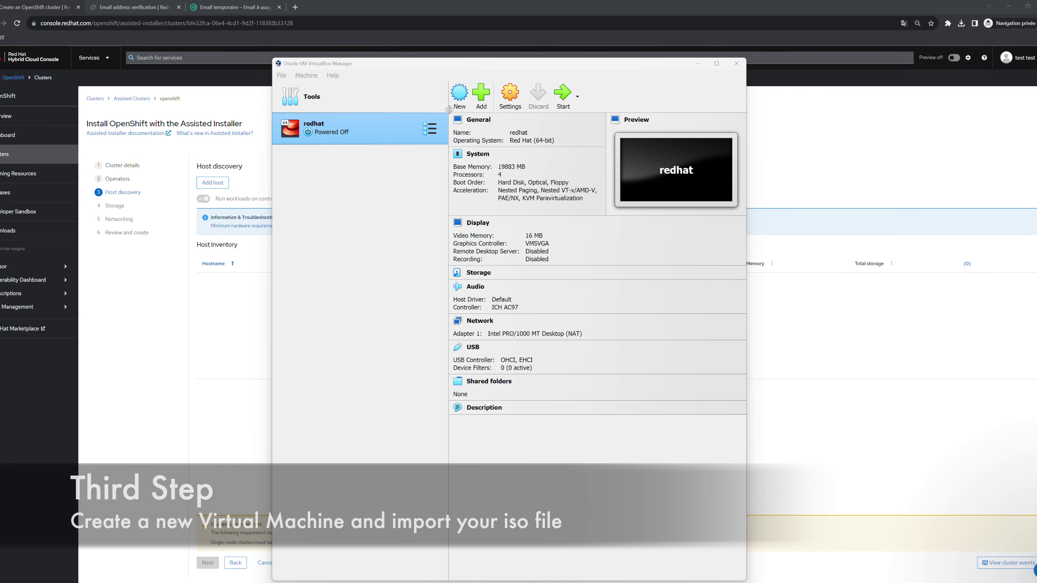
Step: Create VM testopenshift from testopenshift.iso with 8 processors and a 155.05 GB disk
{"action": "left_click", "coordinate": [458, 100]}
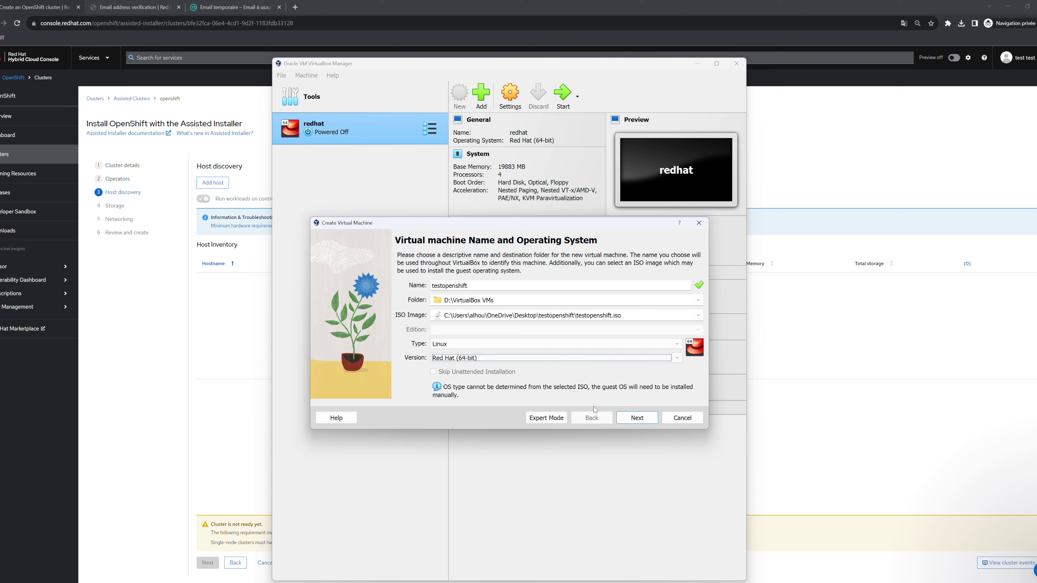
{"action": "left_click", "coordinate": [635, 418]}
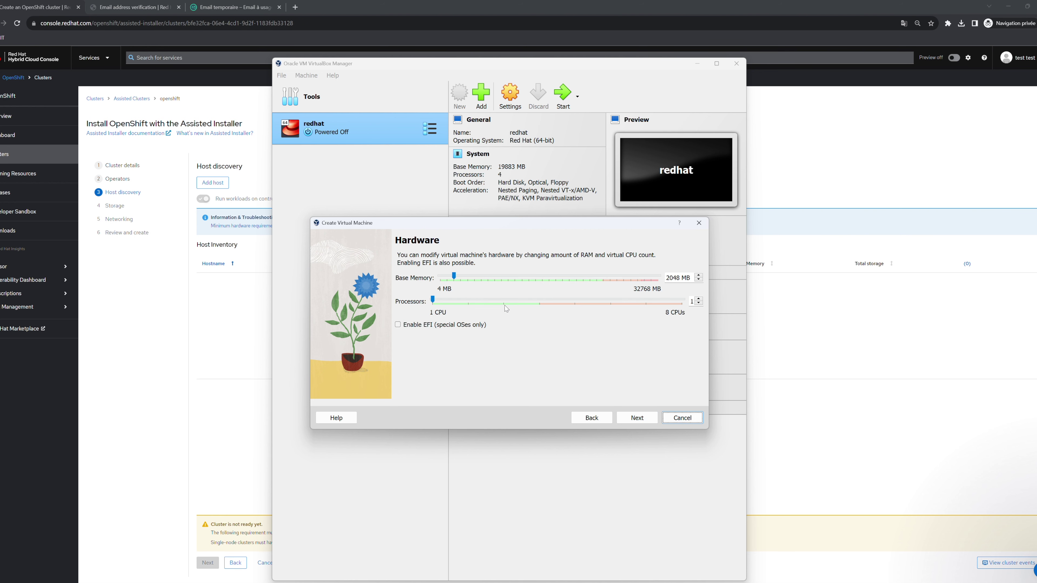
{"action": "left_click_drag", "start_coordinate": [433, 301], "coordinate": [681, 302]}
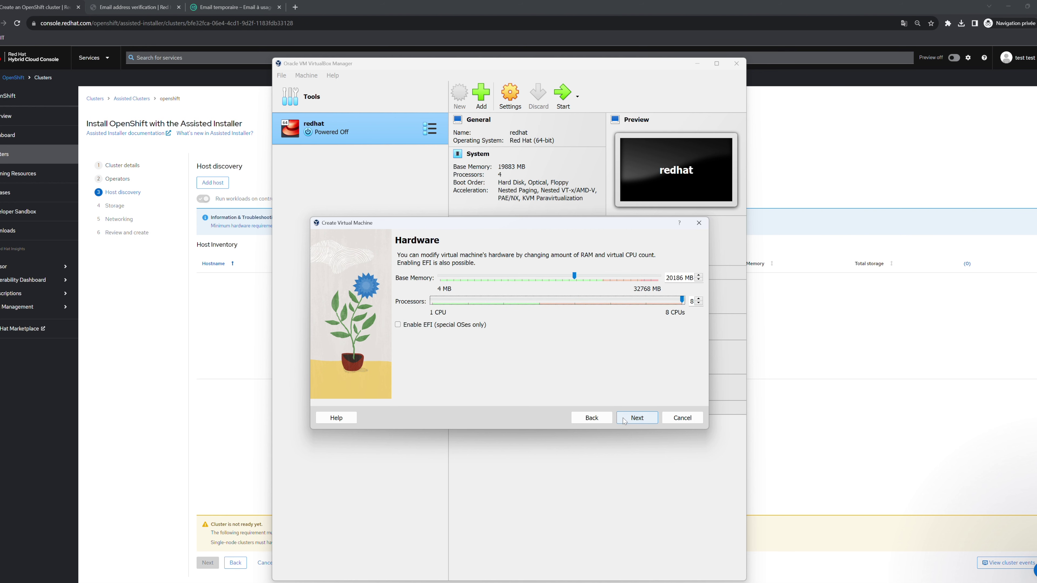
{"action": "left_click", "coordinate": [632, 418]}
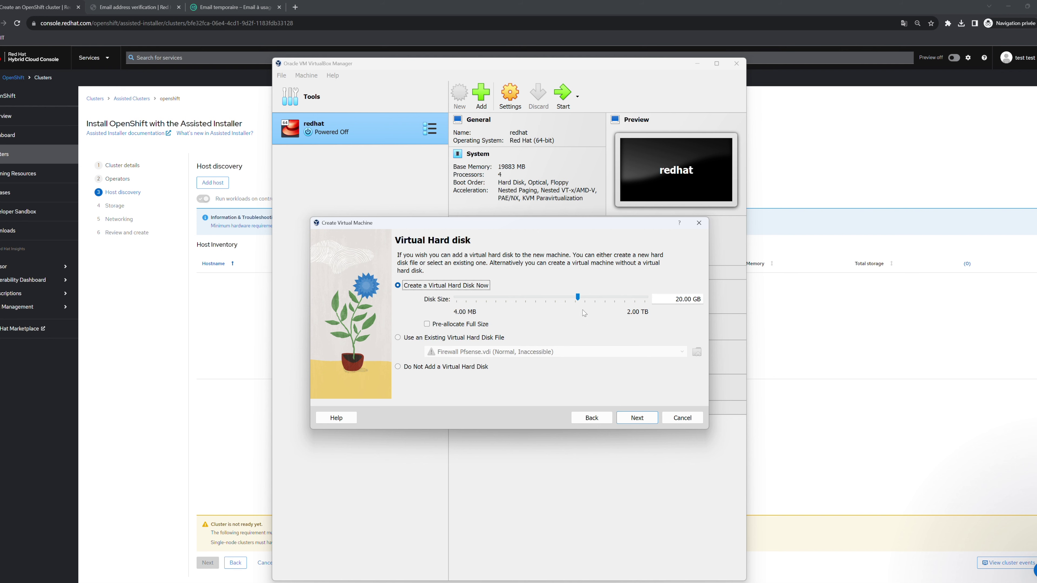
{"action": "left_click_drag", "start_coordinate": [578, 298], "coordinate": [608, 299]}
{"action": "left_click", "coordinate": [636, 418]}
{"action": "left_click", "coordinate": [635, 417]}
Step: Review the testopenshift VM's System (processor, acceleration, motherboard) and Storage settings
{"action": "right_click", "coordinate": [370, 164]}
{"action": "left_click", "coordinate": [380, 170]}
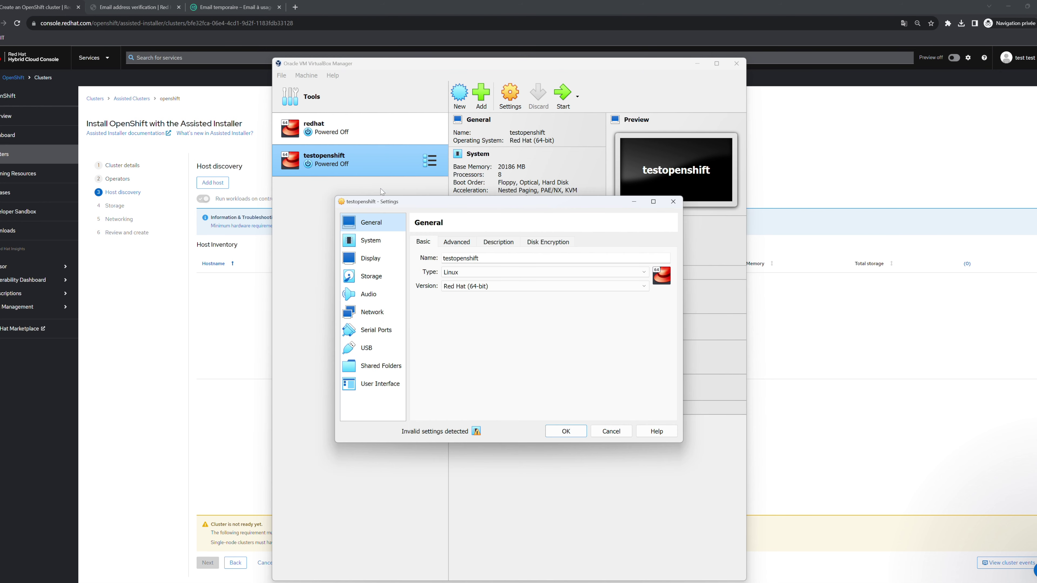
{"action": "left_click", "coordinate": [376, 240]}
{"action": "left_click", "coordinate": [478, 241]}
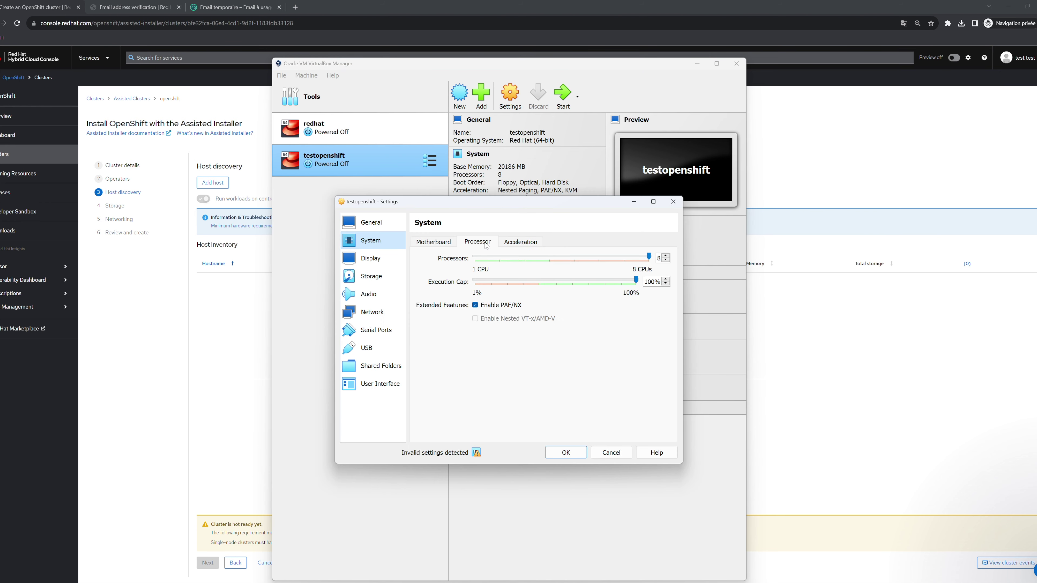
{"action": "left_click", "coordinate": [519, 242]}
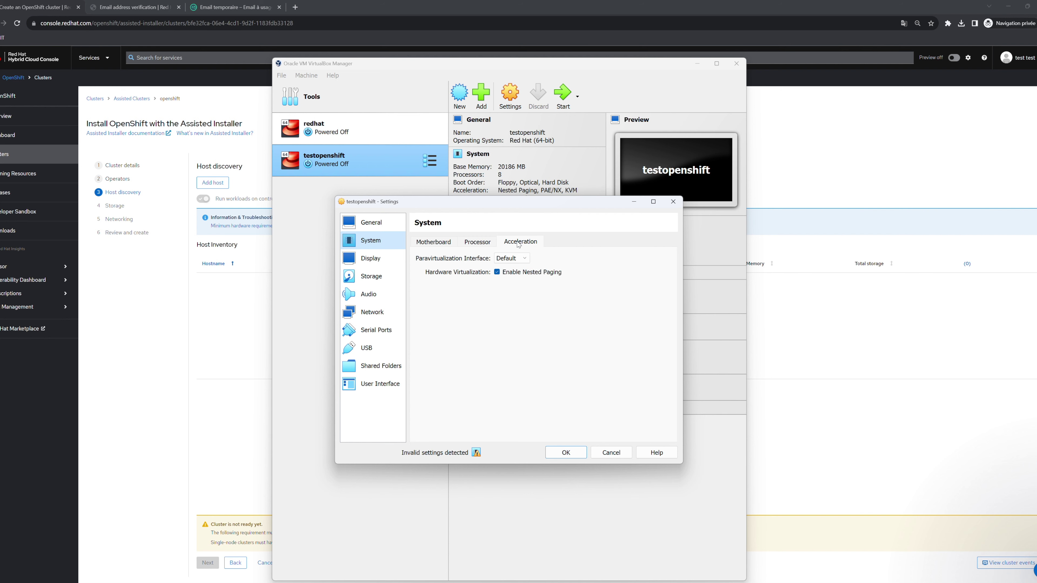
{"action": "left_click", "coordinate": [454, 244]}
{"action": "left_click", "coordinate": [373, 277]}
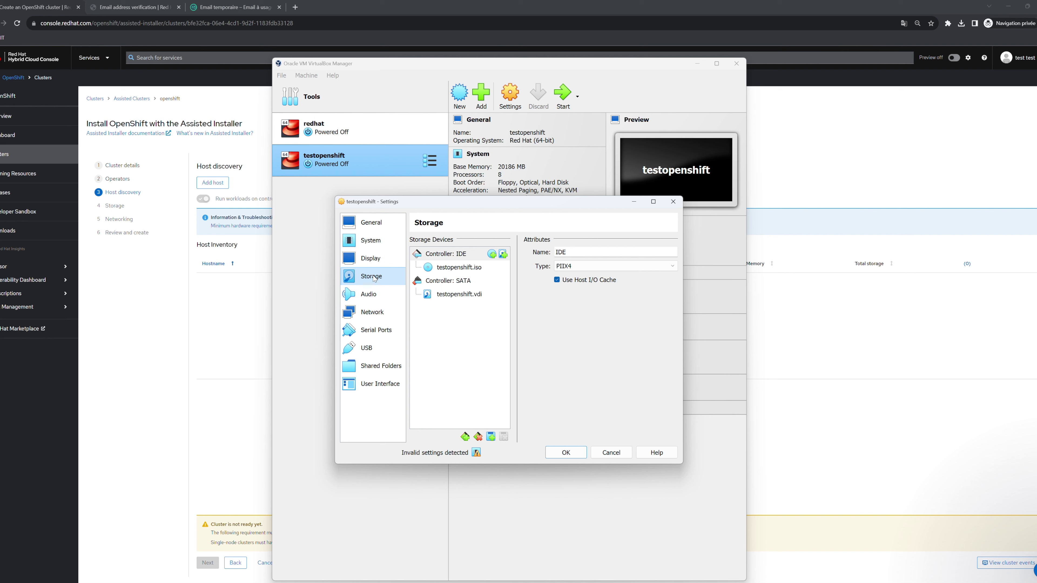
Step: Attach Adapter 1 as a Bridged Adapter on the Wi-Fi card and start the VM
{"action": "left_click", "coordinate": [373, 313]}
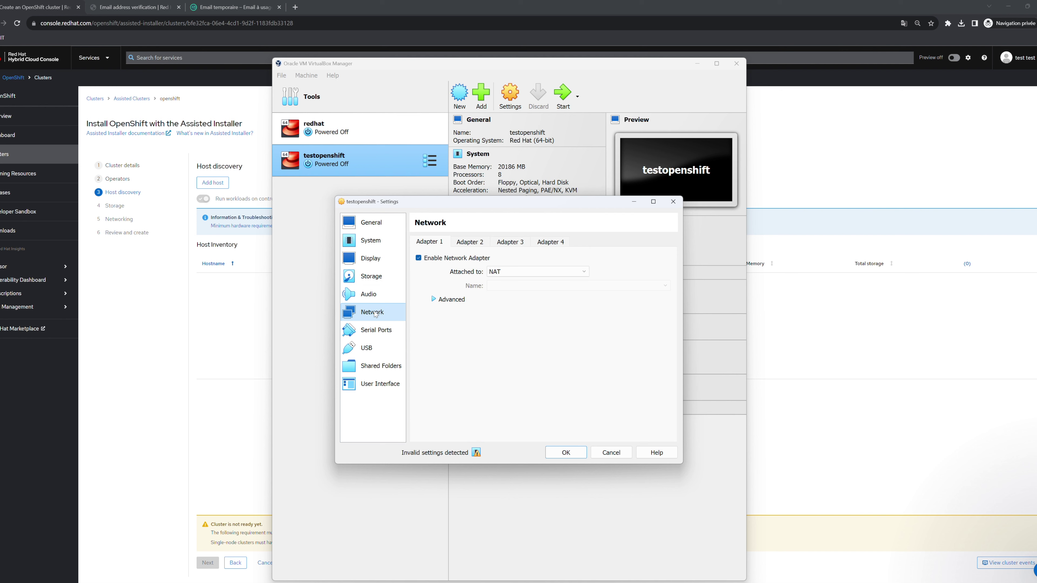
{"action": "left_click", "coordinate": [537, 272]}
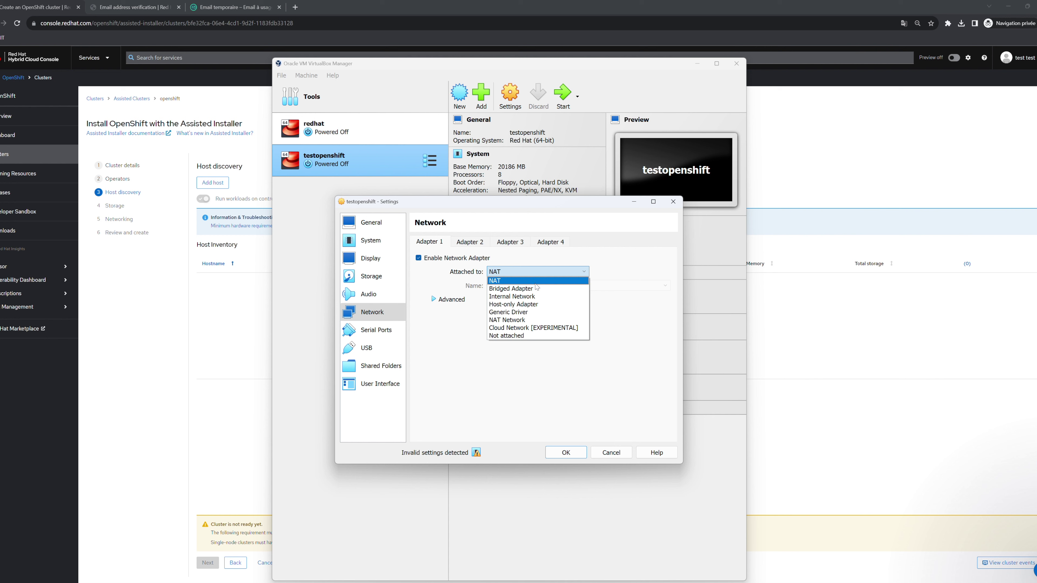
{"action": "left_click", "coordinate": [536, 288]}
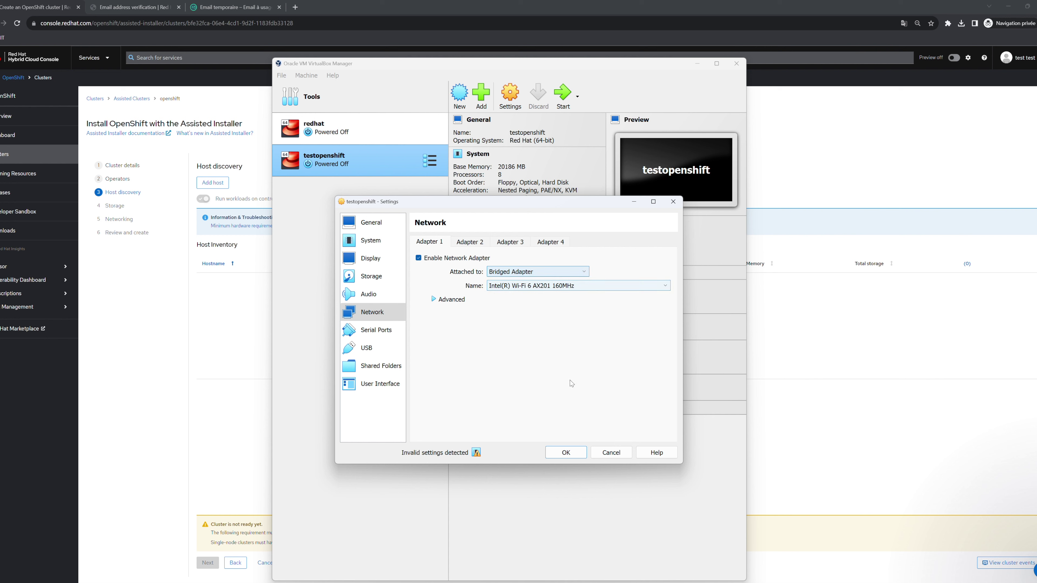
{"action": "left_click", "coordinate": [567, 454]}
{"action": "double_click", "coordinate": [356, 162]}
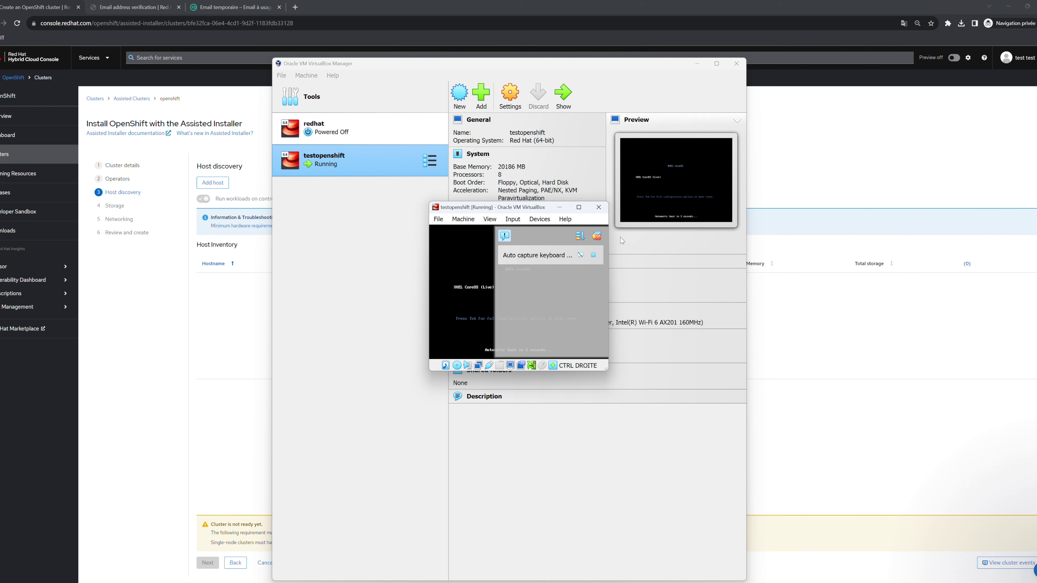
Step: Dismiss the keyboard capture notice, place the VM console upper right, and snap the browser left
{"action": "left_click", "coordinate": [597, 236]}
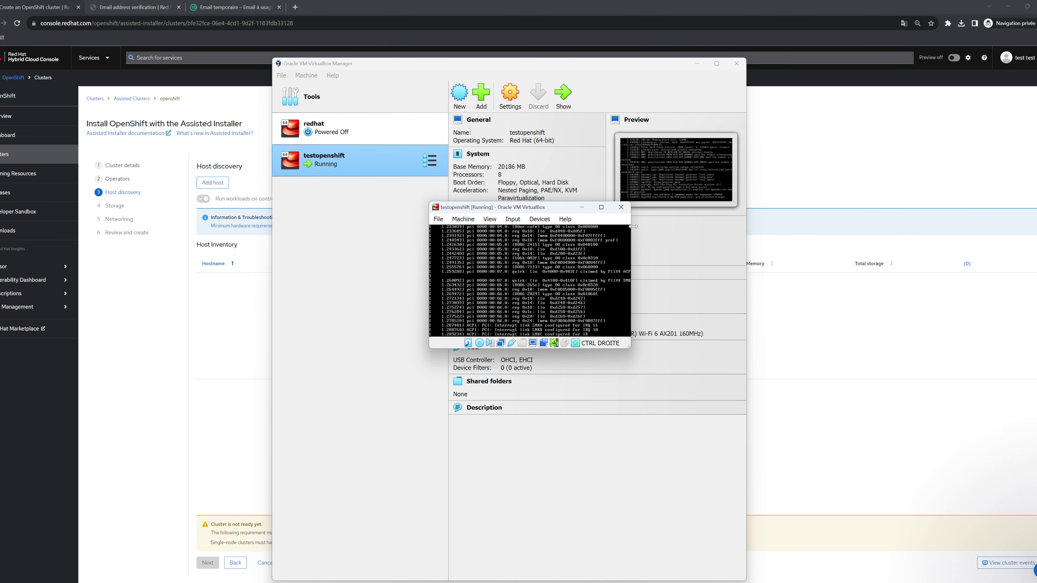
{"action": "left_click", "coordinate": [697, 63]}
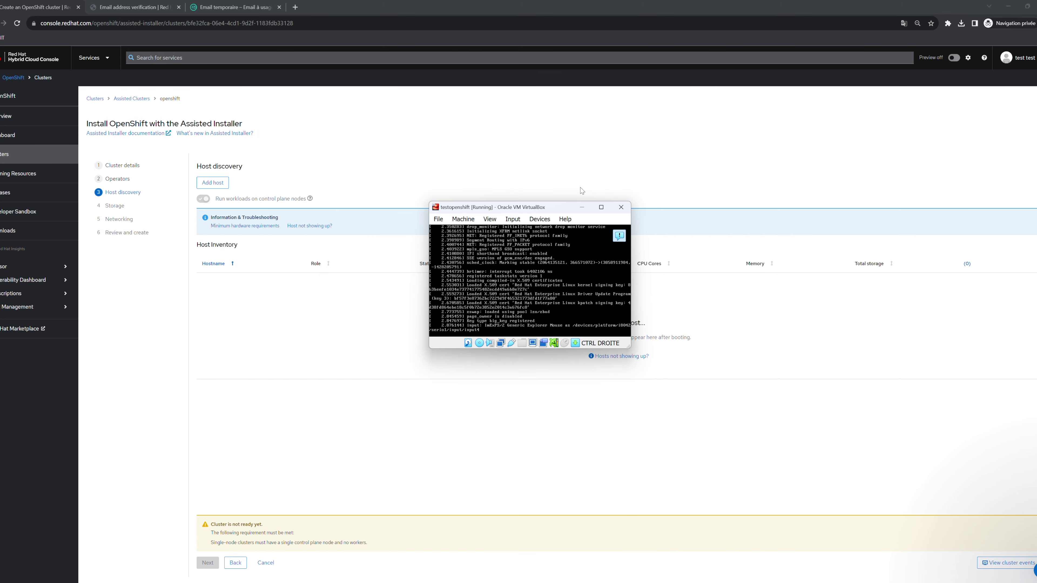
{"action": "left_click_drag", "start_coordinate": [493, 208], "coordinate": [772, 70]}
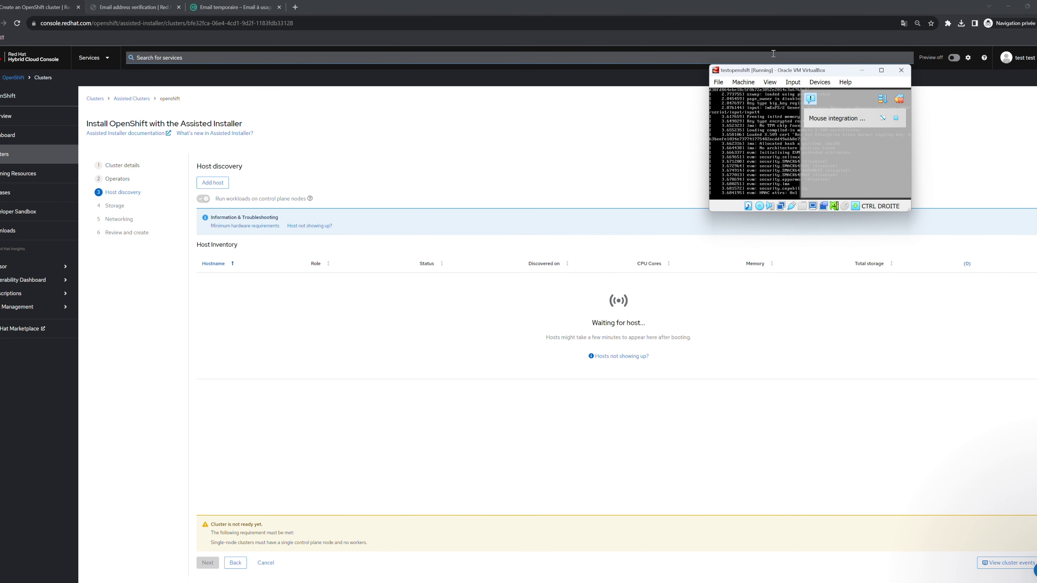
{"action": "left_click_drag", "start_coordinate": [682, 12], "coordinate": [1, 65]}
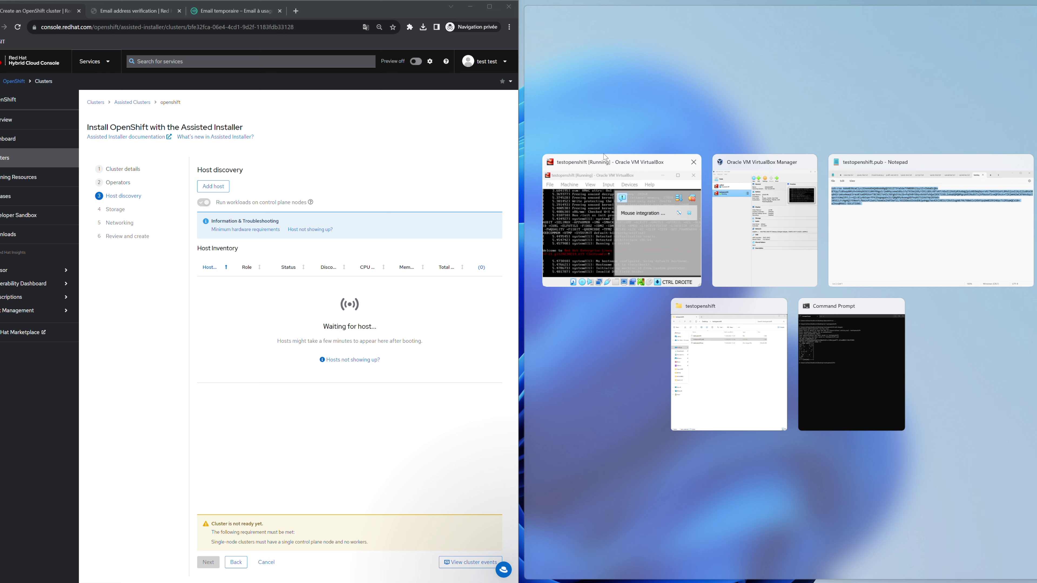
Step: Reposition and enlarge the VM console window
{"action": "left_click", "coordinate": [605, 157]}
{"action": "left_click_drag", "start_coordinate": [761, 74], "coordinate": [593, 28]}
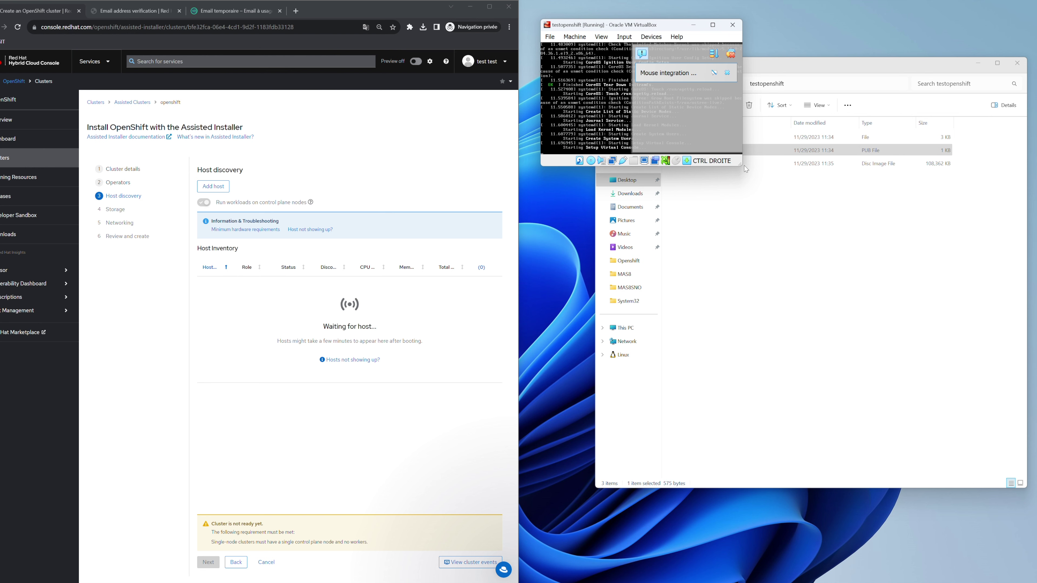
{"action": "left_click_drag", "start_coordinate": [743, 166], "coordinate": [947, 245]}
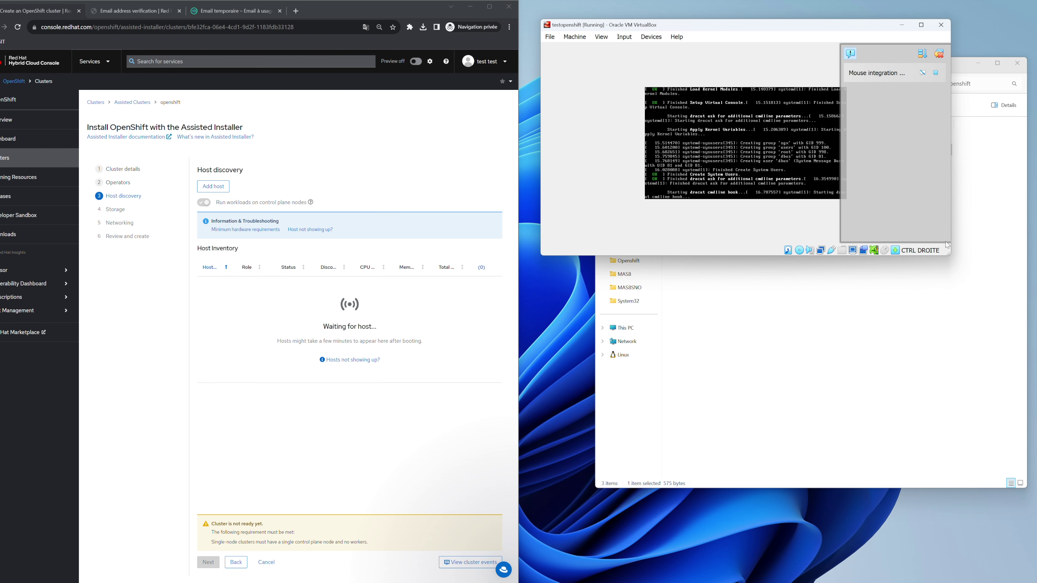
Step: Open Machine > Session Information and place it on the right side
{"action": "left_click", "coordinate": [550, 37]}
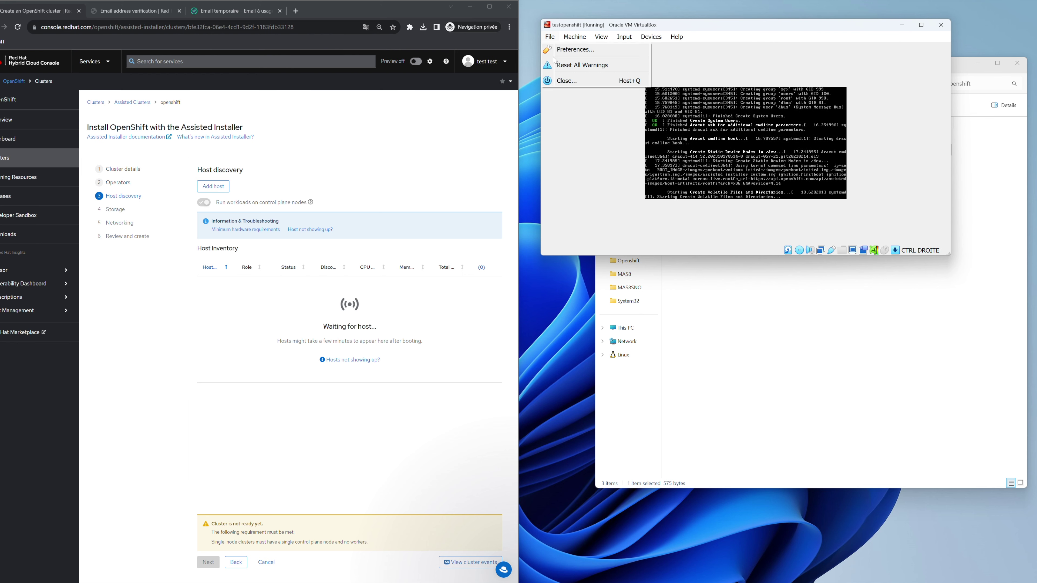
{"action": "mouse_move", "coordinate": [575, 37]}
{"action": "left_click", "coordinate": [592, 74]}
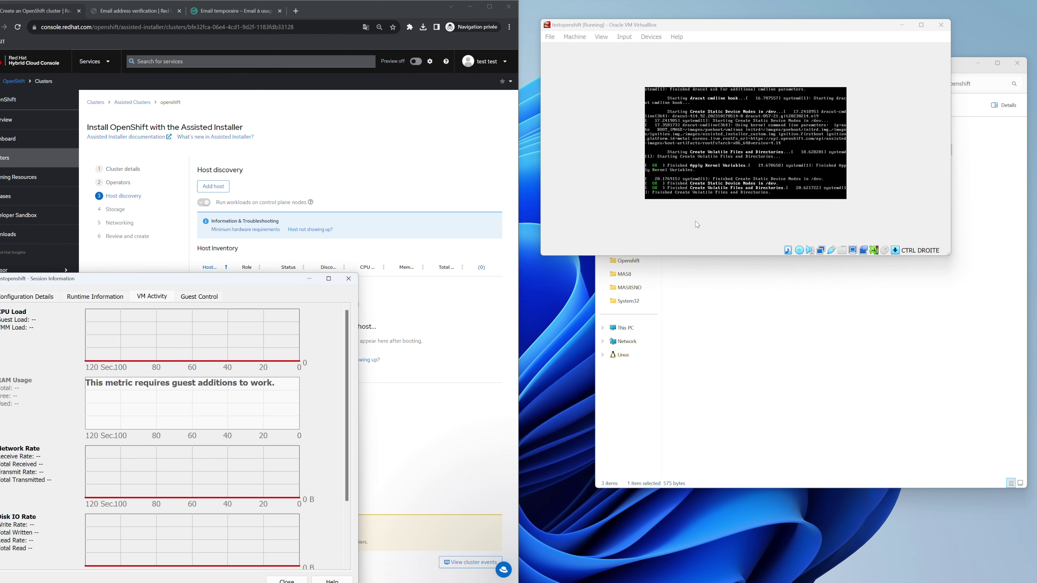
{"action": "left_click_drag", "start_coordinate": [247, 279], "coordinate": [792, 269]}
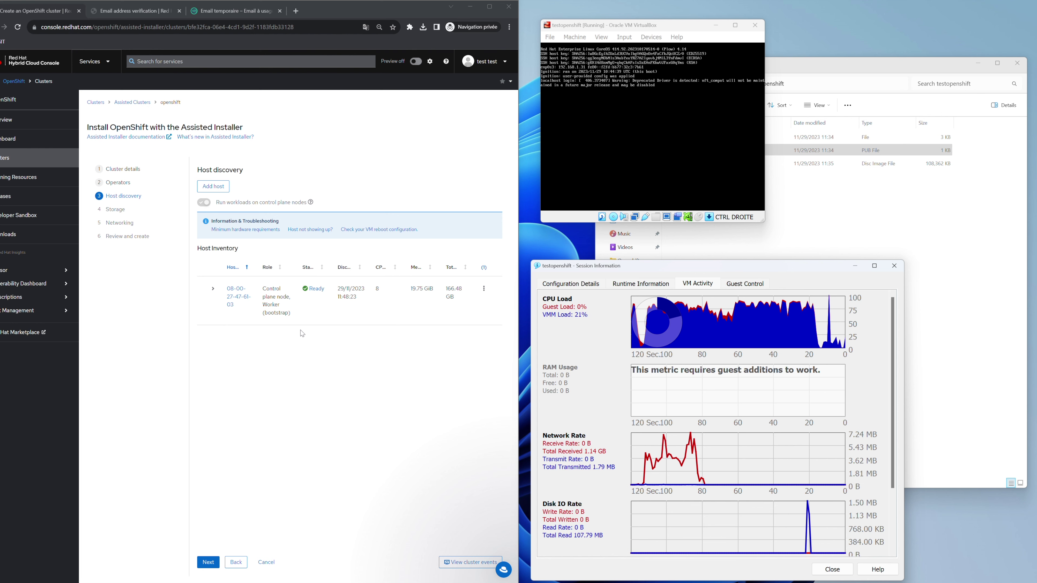
Step: Expand and collapse the discovered host's hardware details
{"action": "left_click", "coordinate": [213, 296]}
{"action": "left_click", "coordinate": [213, 295]}
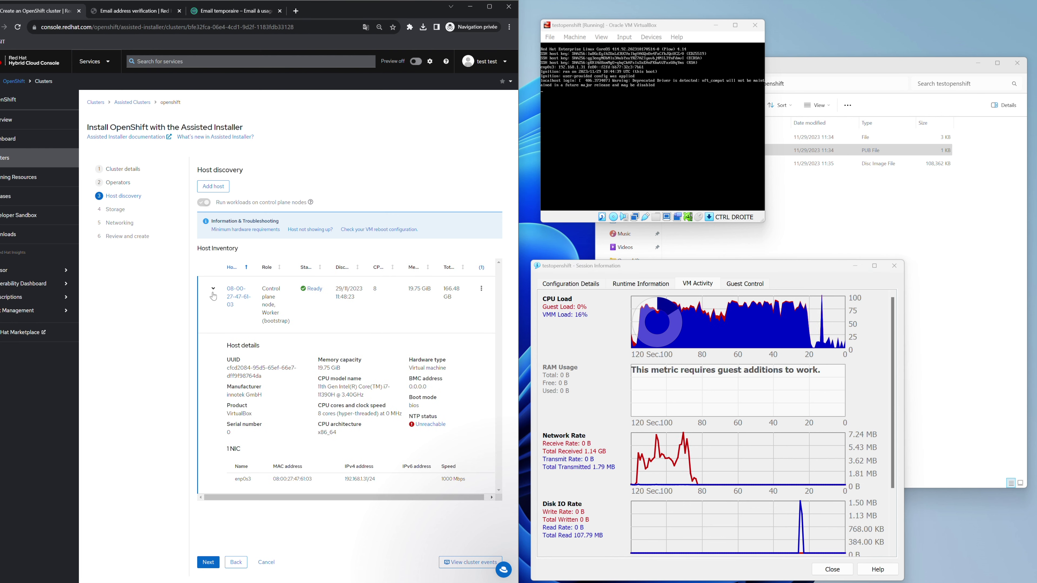
{"action": "left_click", "coordinate": [213, 296]}
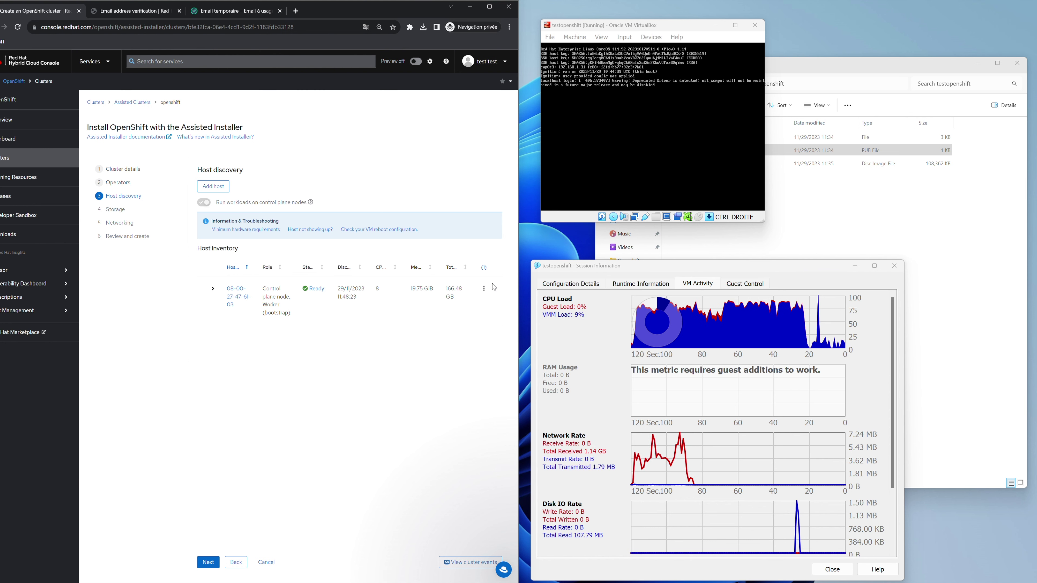
Step: Change the host's hostname to testopenshift and continue to Storage
{"action": "left_click", "coordinate": [486, 290]}
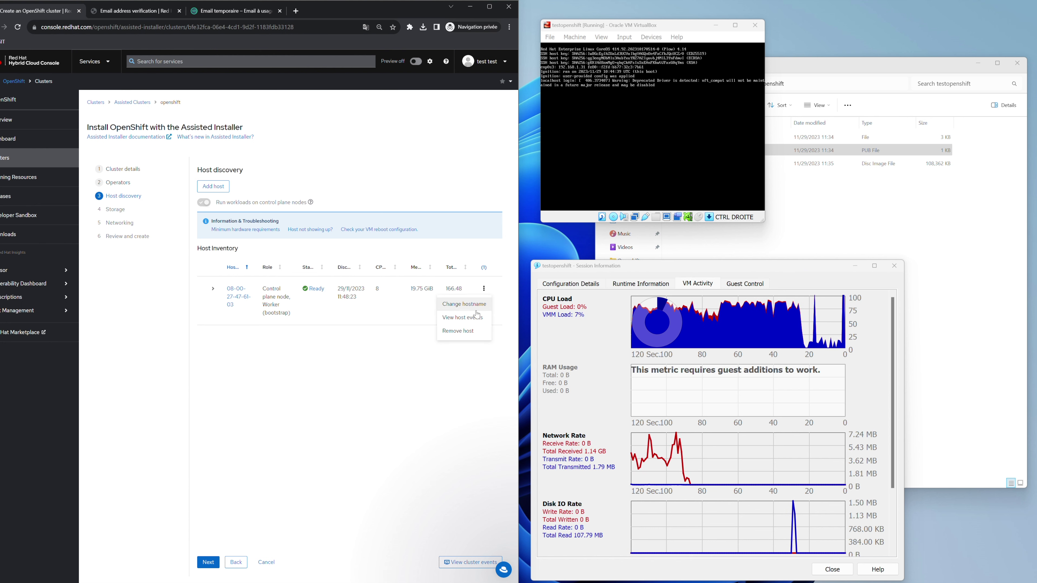
{"action": "left_click", "coordinate": [464, 303]}
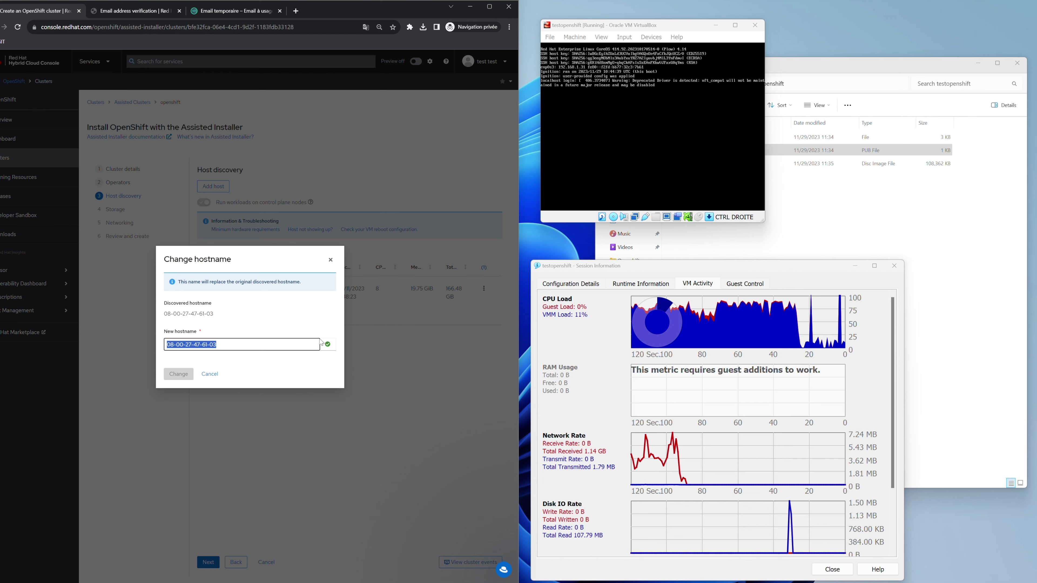
{"action": "type", "text": "test"}
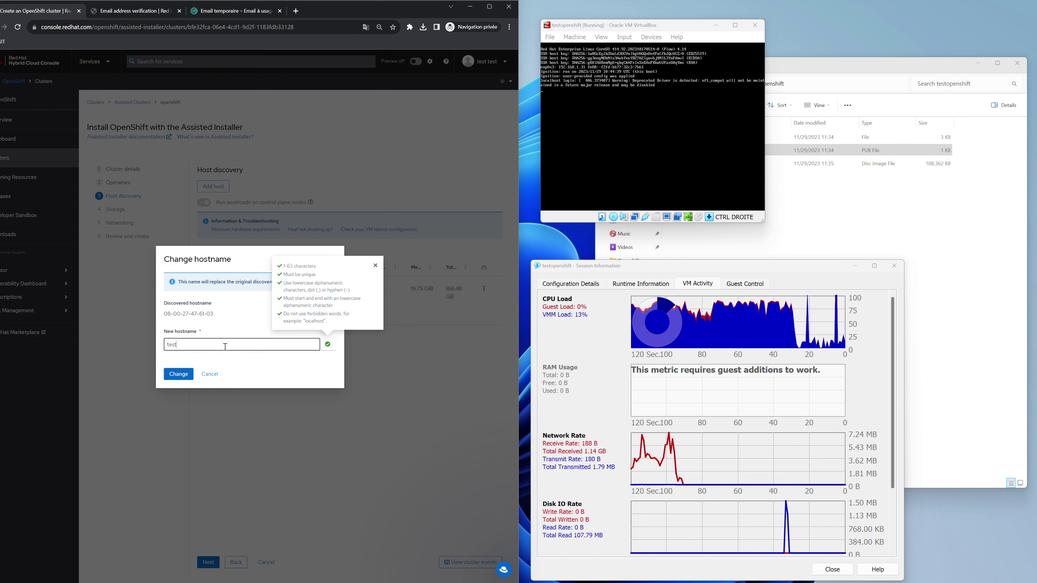
{"action": "type", "text": "openshift"}
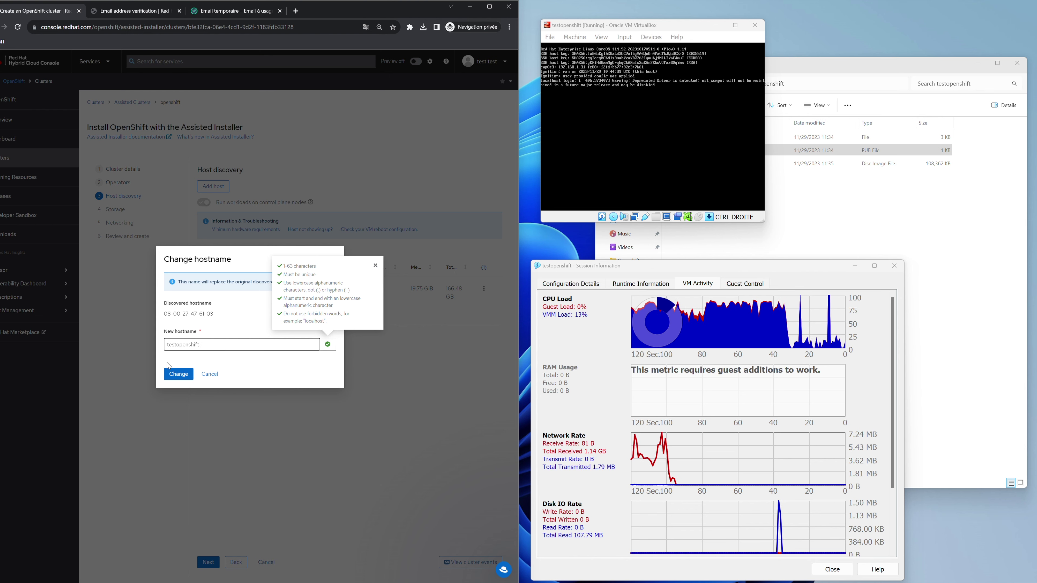
{"action": "left_click", "coordinate": [180, 374]}
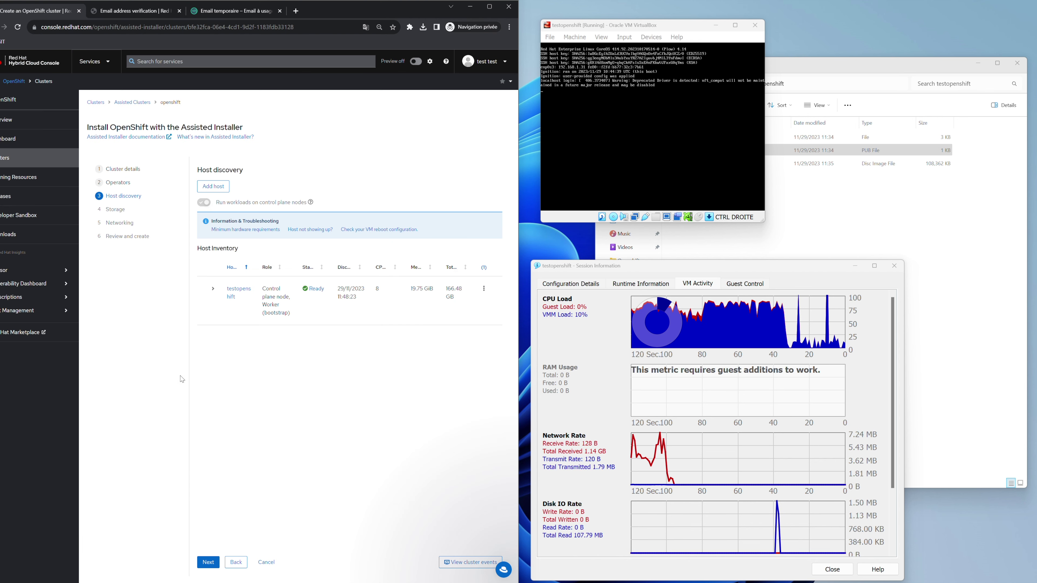
{"action": "left_click", "coordinate": [207, 565]}
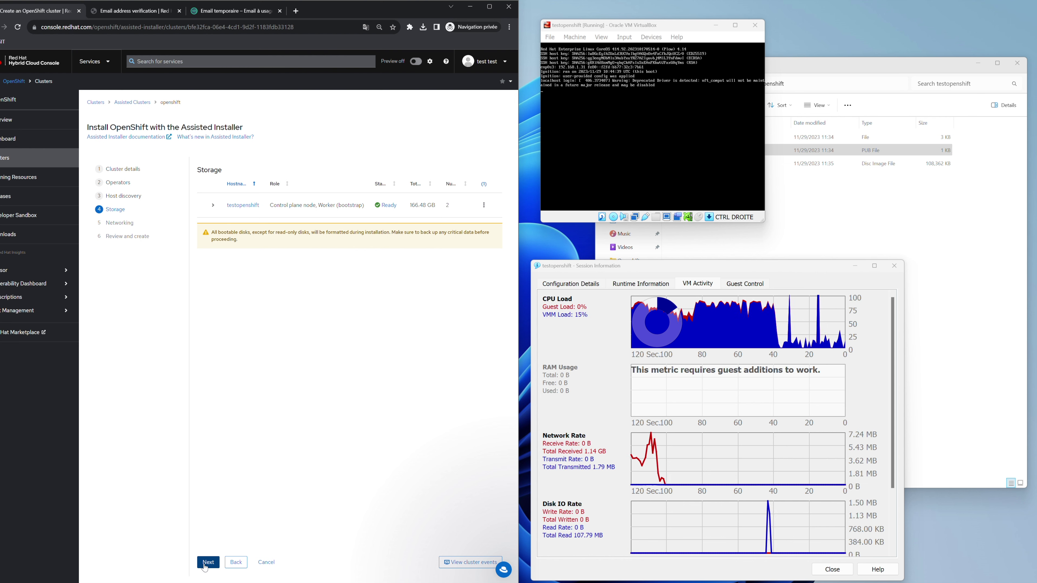
Step: Check the host's two disks on Storage and its details and network interface on Networking, then advance to Review and create
{"action": "left_click", "coordinate": [213, 206]}
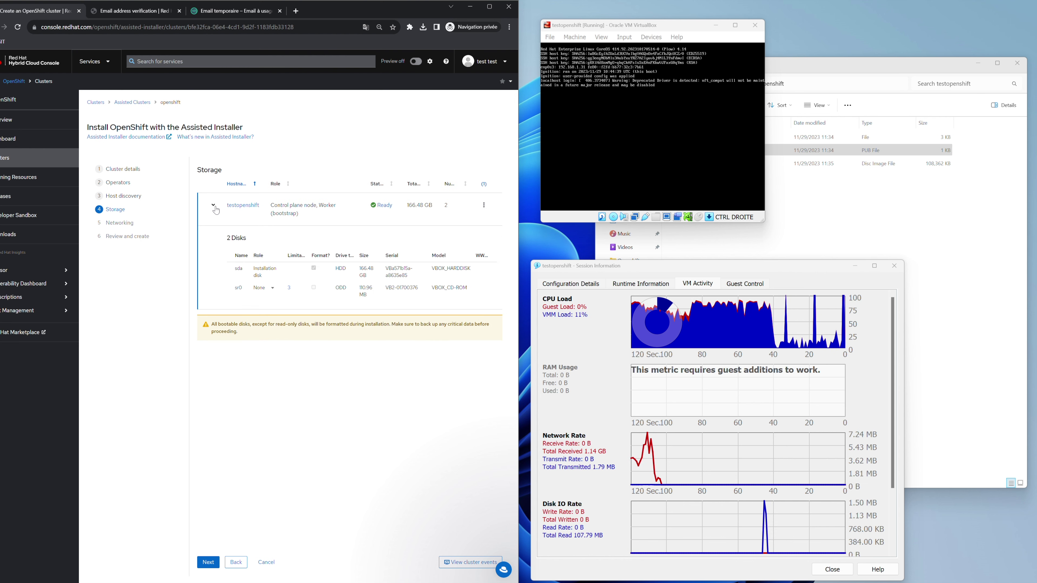
{"action": "left_click", "coordinate": [201, 565]}
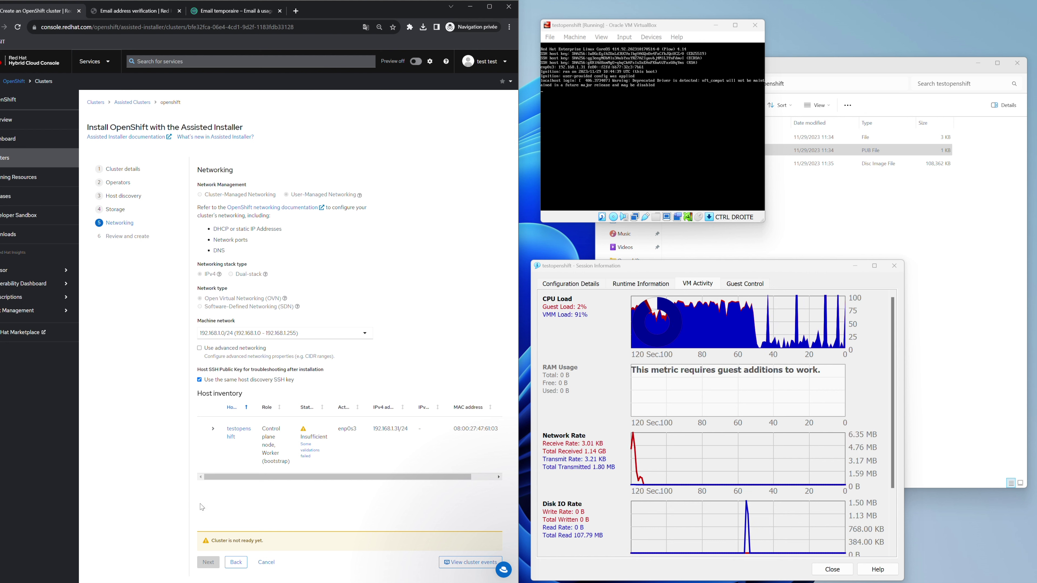
{"action": "left_click", "coordinate": [212, 428]}
{"action": "scroll", "coordinate": [214, 433], "scroll_direction": "down", "scroll_amount": 4}
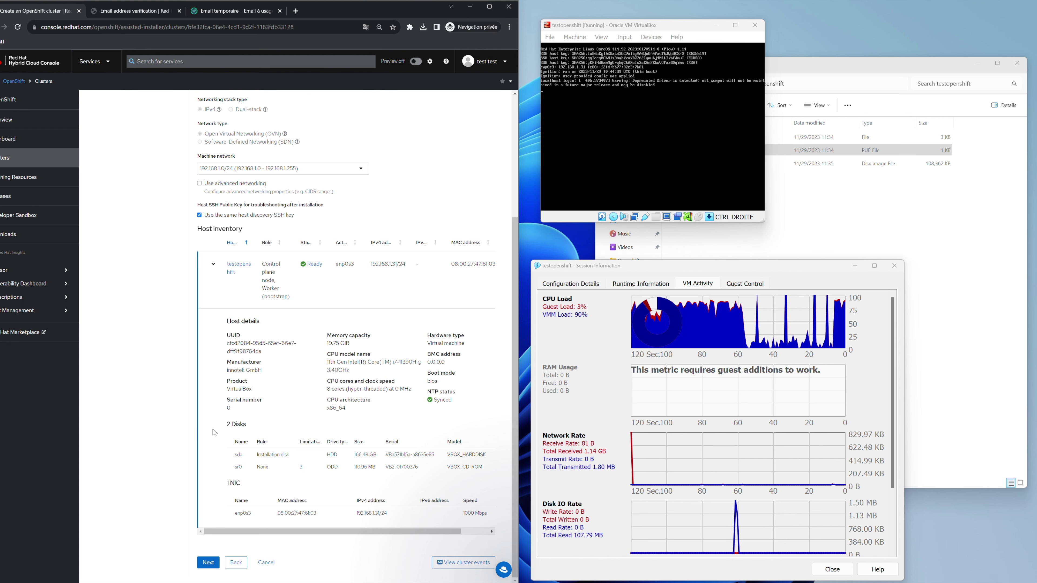
{"action": "left_click", "coordinate": [214, 563]}
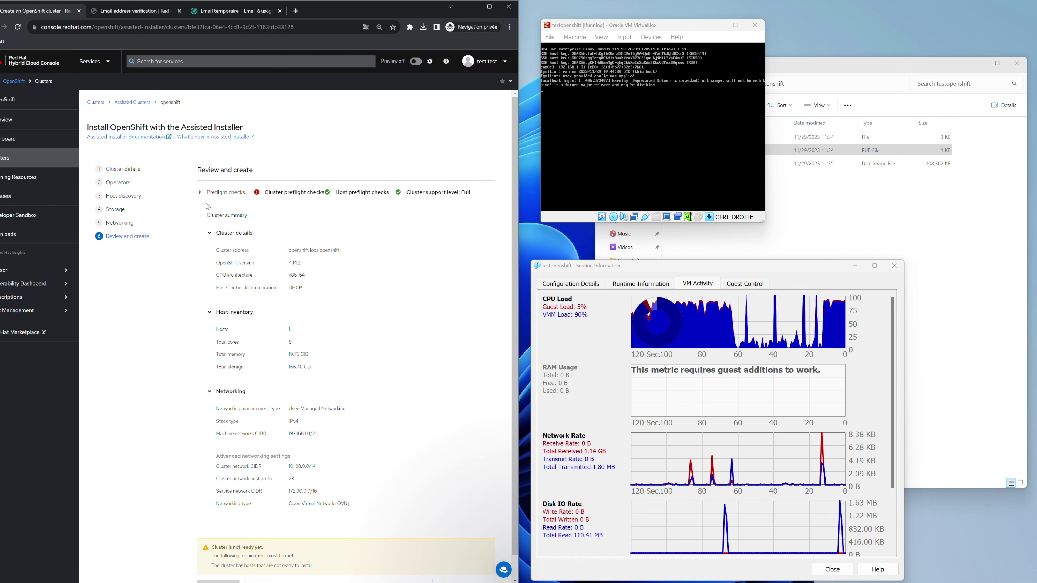
Step: Collapse the Cluster details and Host inventory summaries and launch the openshift cluster installation
{"action": "left_click", "coordinate": [211, 238]}
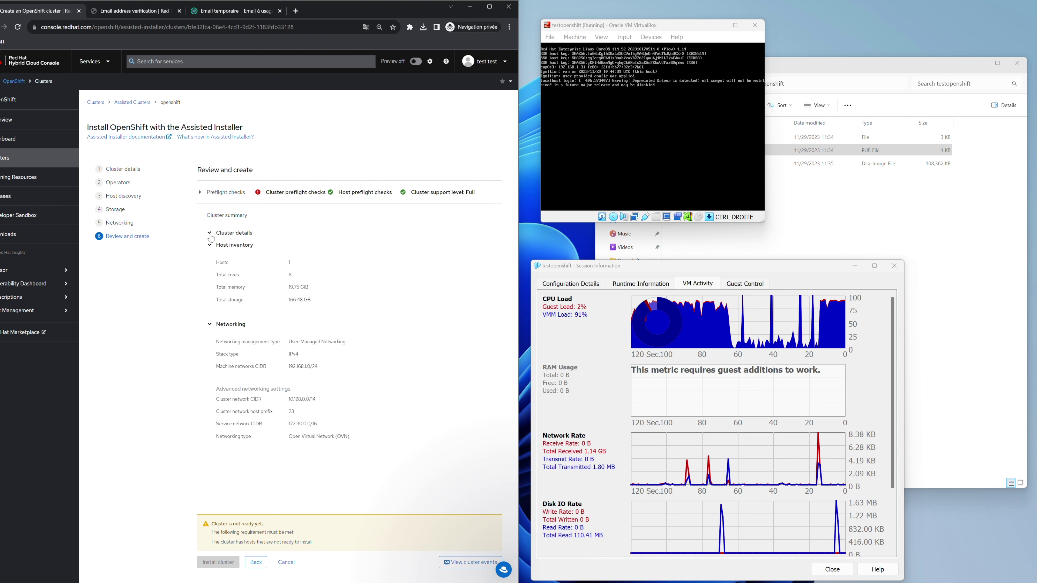
{"action": "left_click", "coordinate": [207, 248]}
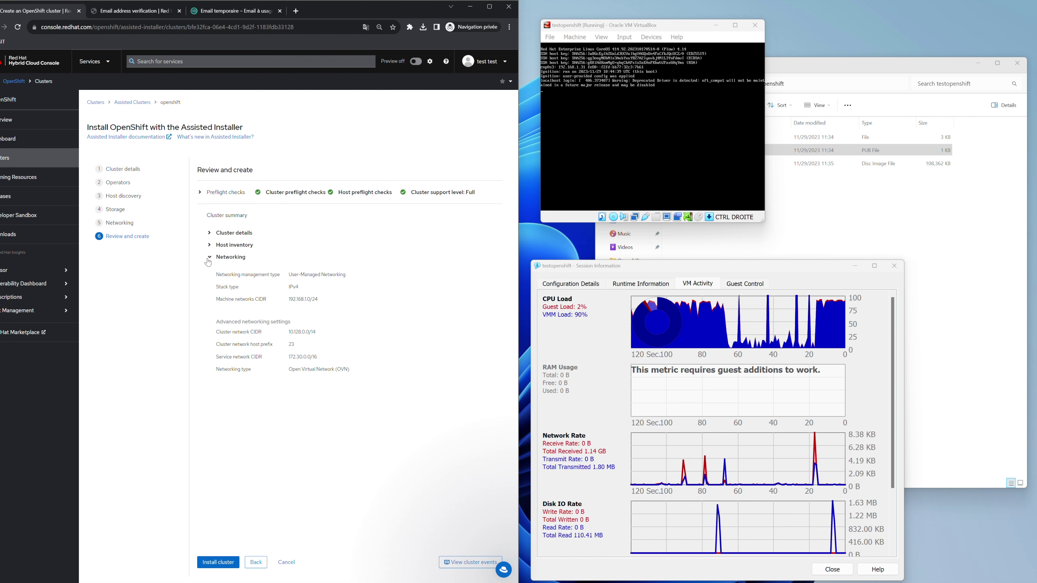
{"action": "left_click", "coordinate": [217, 563]}
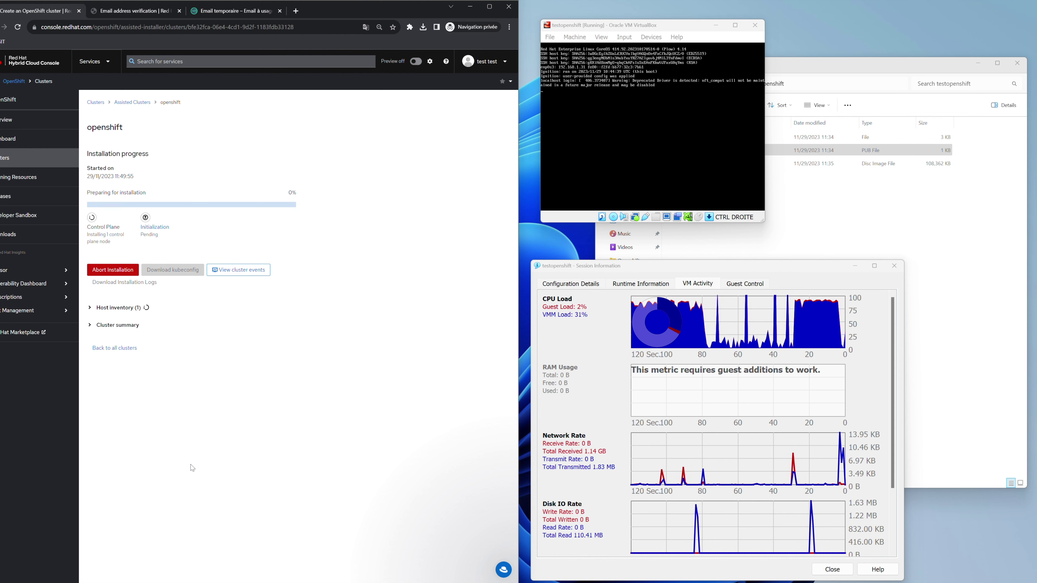
Step: Review the cluster events list, then return to the overview showing installation failed at 69%
{"action": "left_click", "coordinate": [214, 273]}
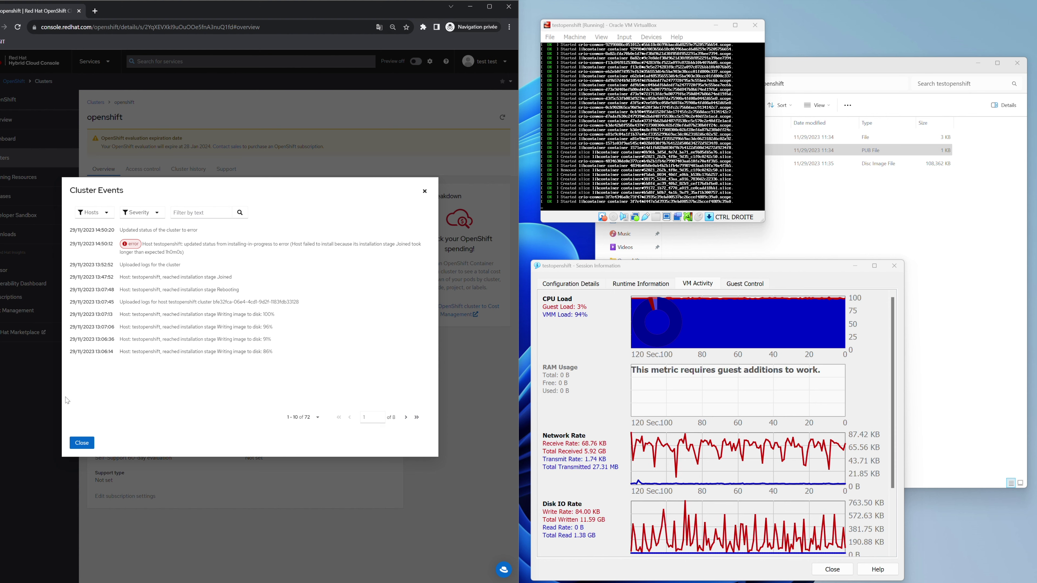
{"action": "left_click", "coordinate": [85, 443]}
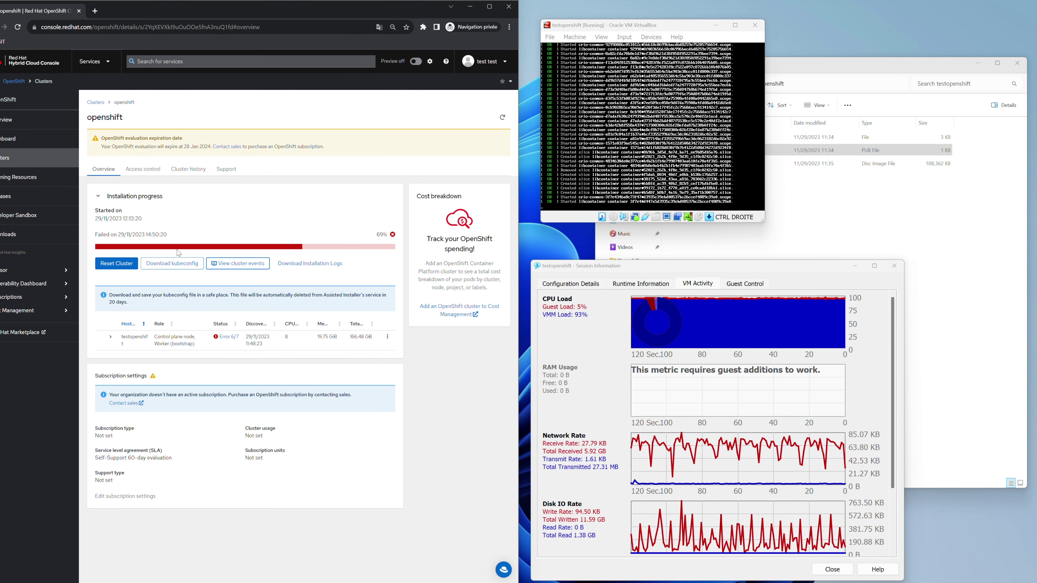